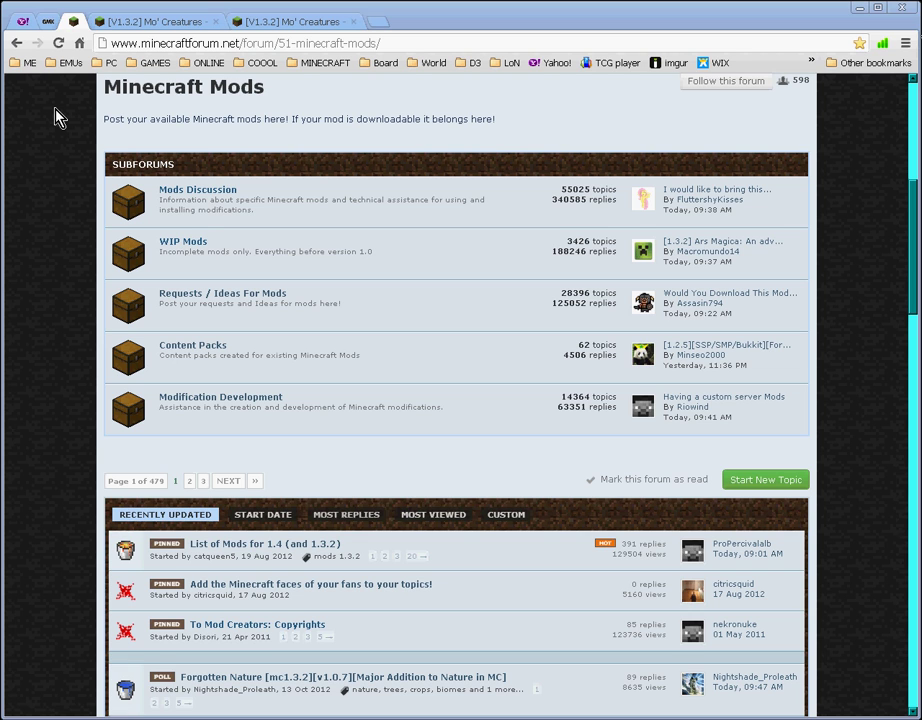
# Open the Mo' Creatures mod thread from the Minecraft Mods forum listing.
pyautogui.click(162, 21)
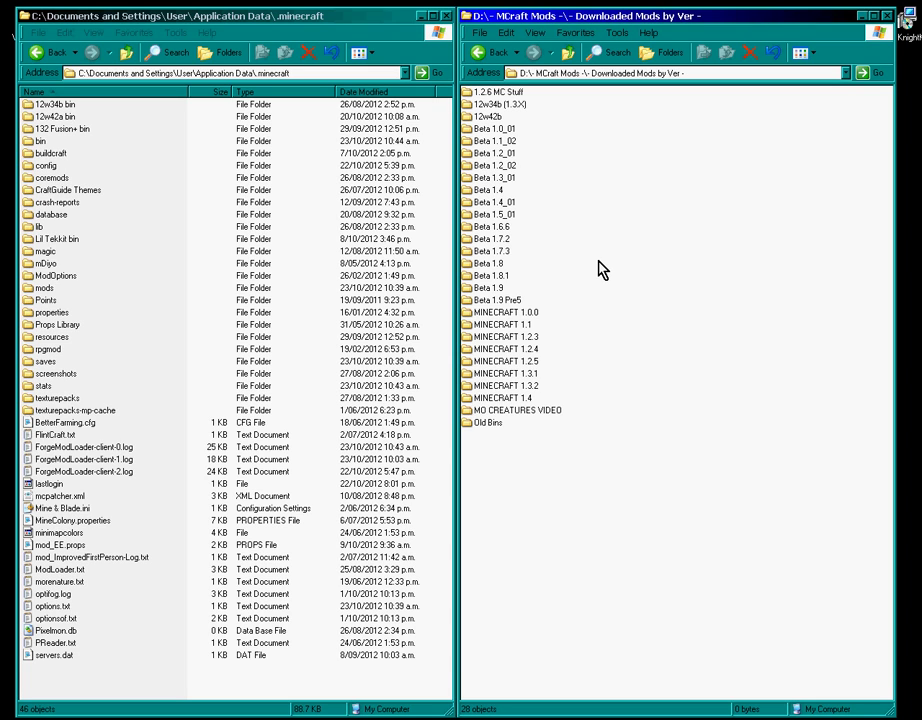
# Open the Old Bins folder of backed-up Minecraft versions on the mods drive.
pyautogui.doubleClick(490, 423)
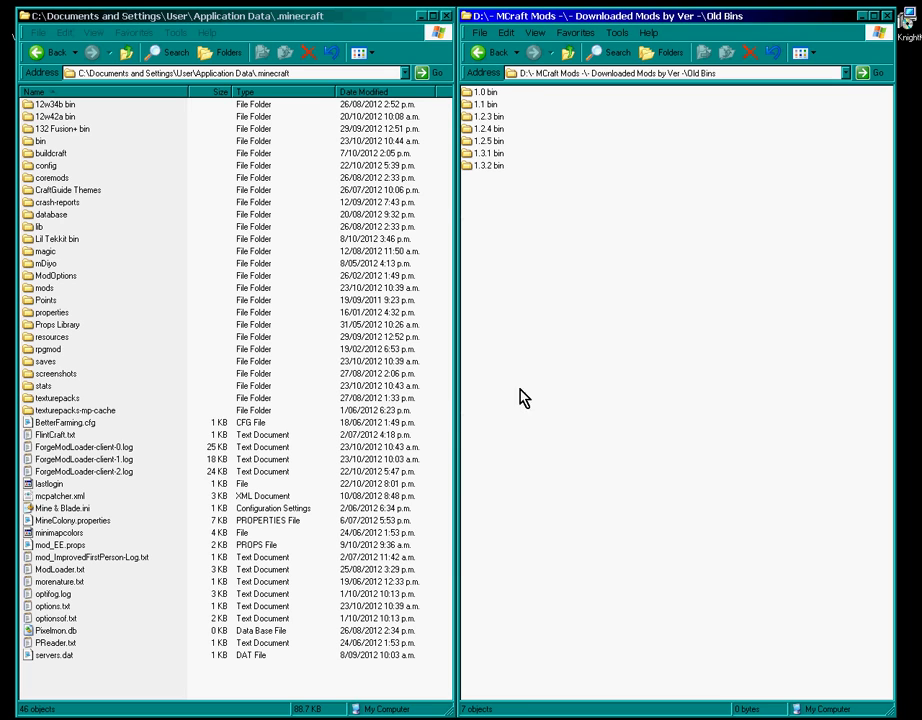
# Look through the Old Bins backups, including the 1.3.1 bin folder.
pyautogui.click(567, 62)
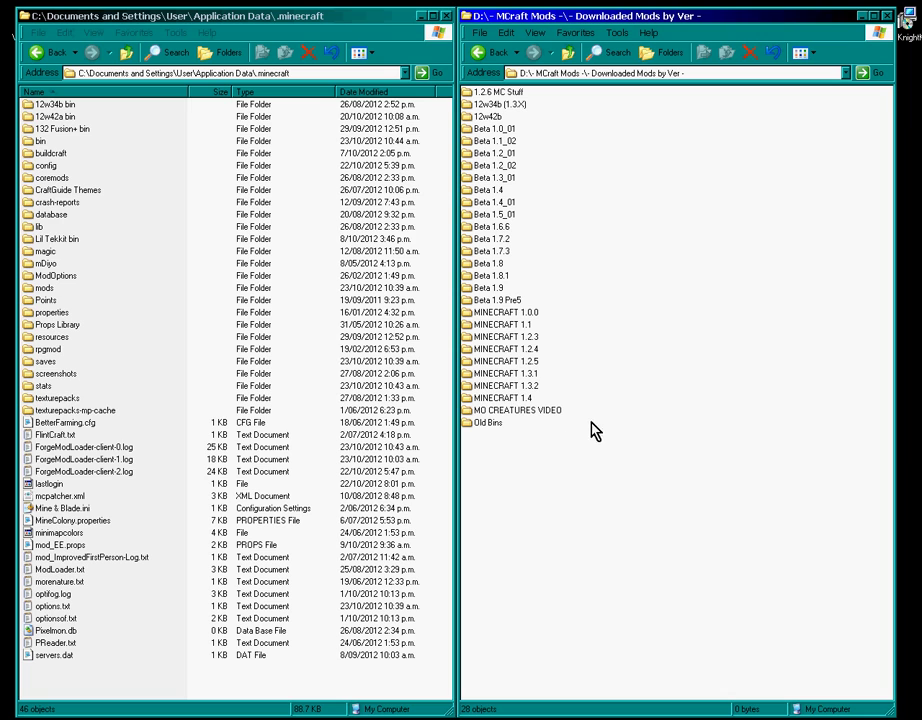
pyautogui.doubleClick(40, 141)
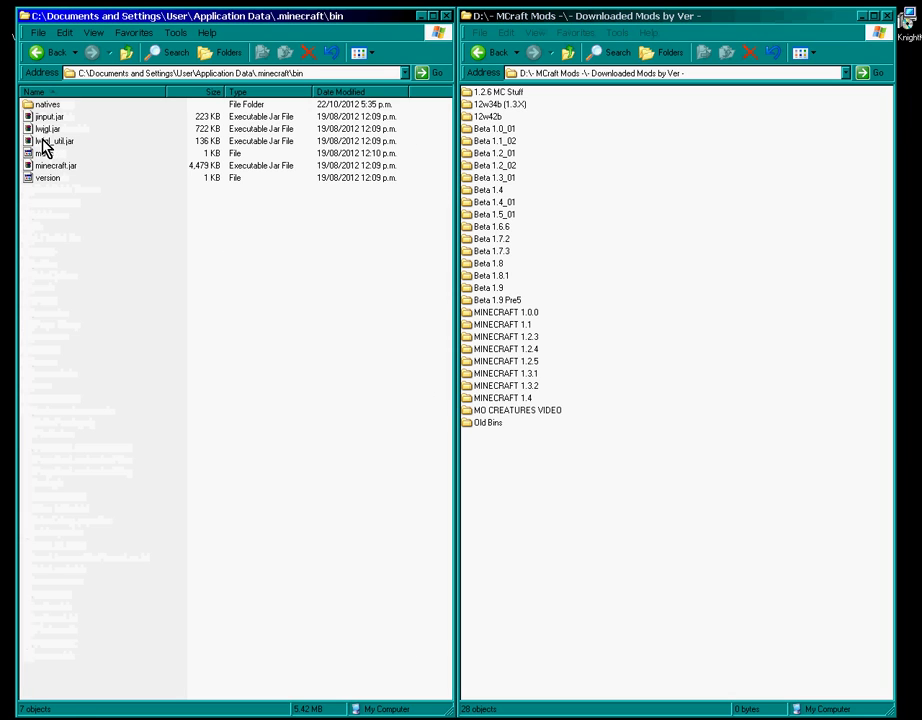
pyautogui.doubleClick(490, 422)
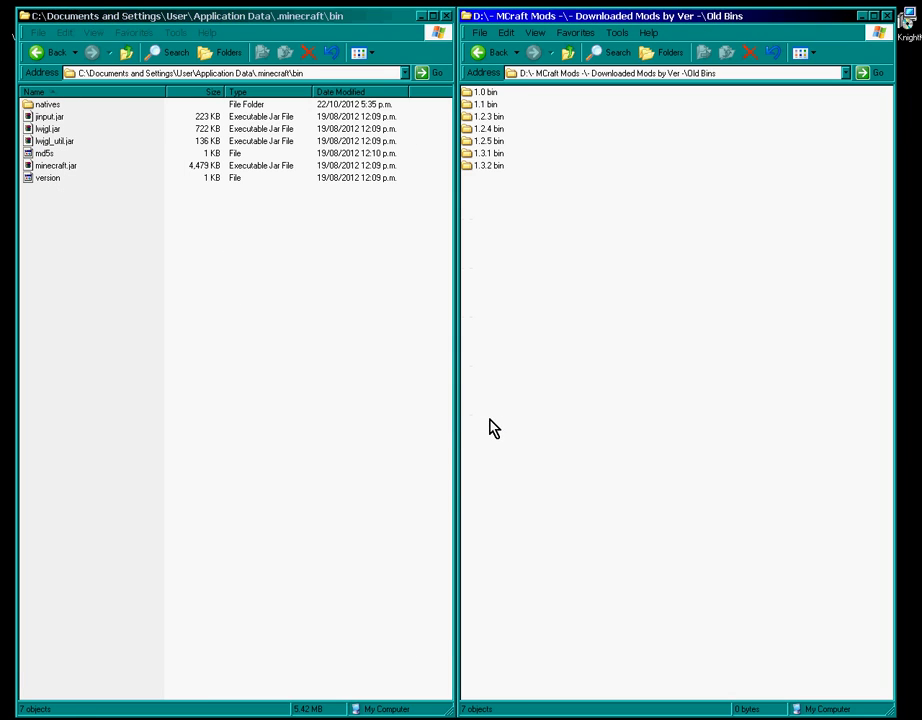
pyautogui.doubleClick(485, 153)
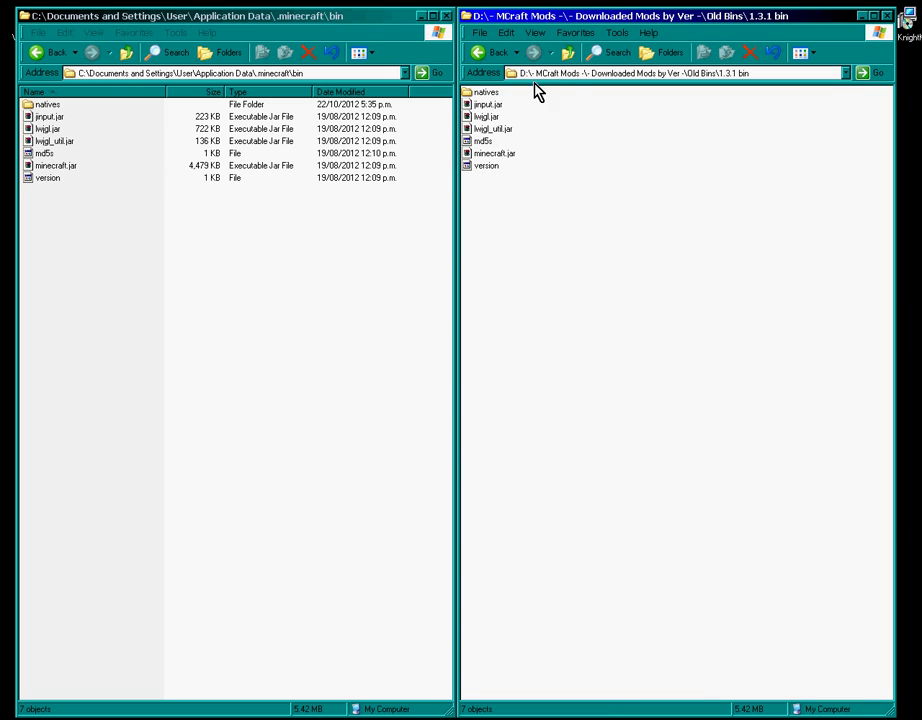
pyautogui.click(568, 53)
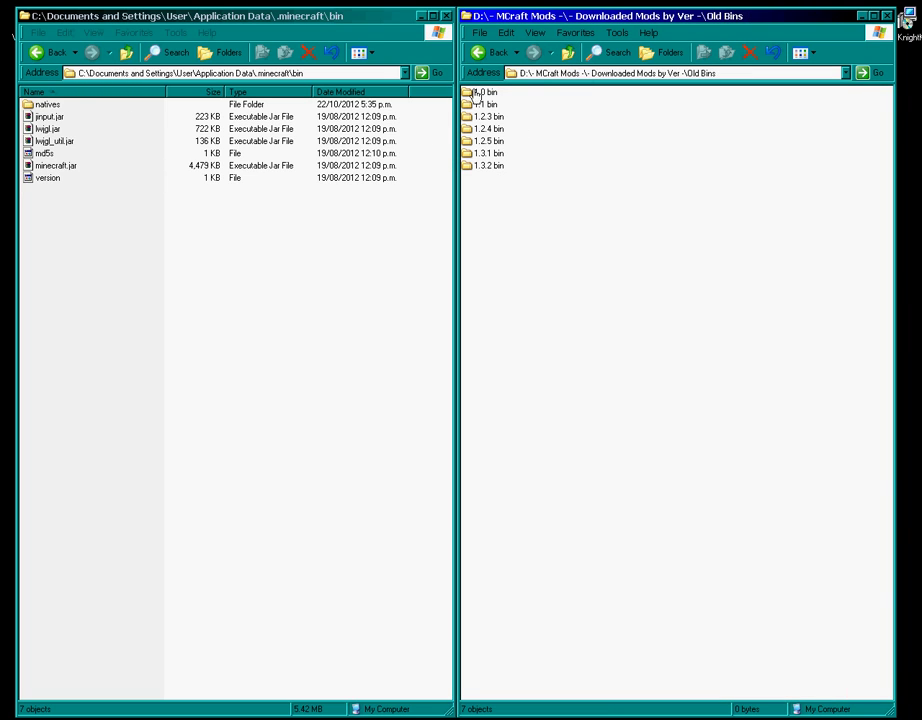
# Show .minecraft\bin on the left and the MO CREATURES VIDEO downloads folder on the right.
pyautogui.click(126, 53)
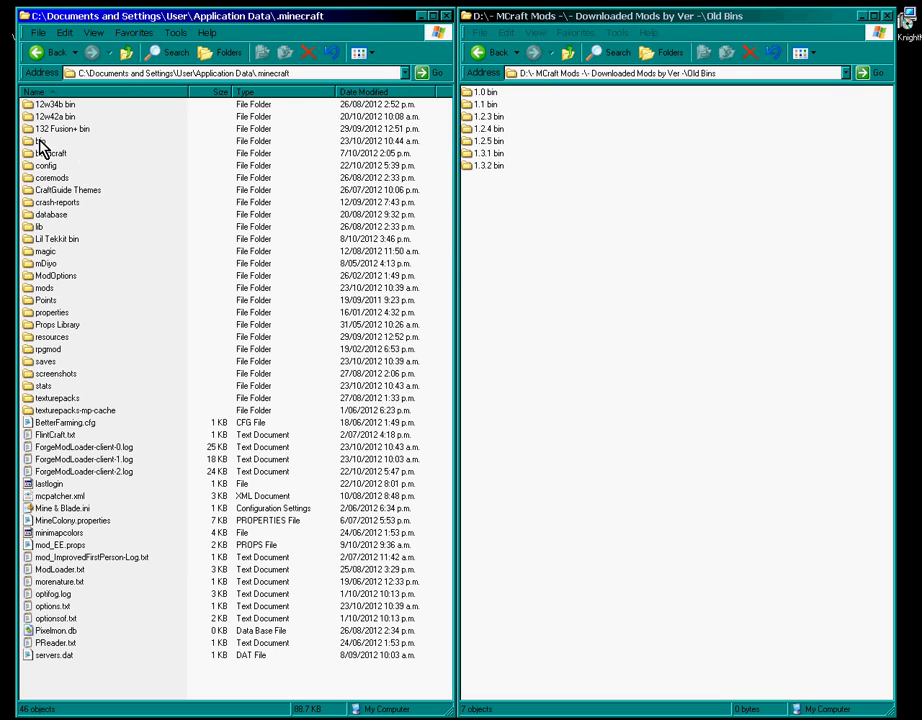
pyautogui.click(568, 53)
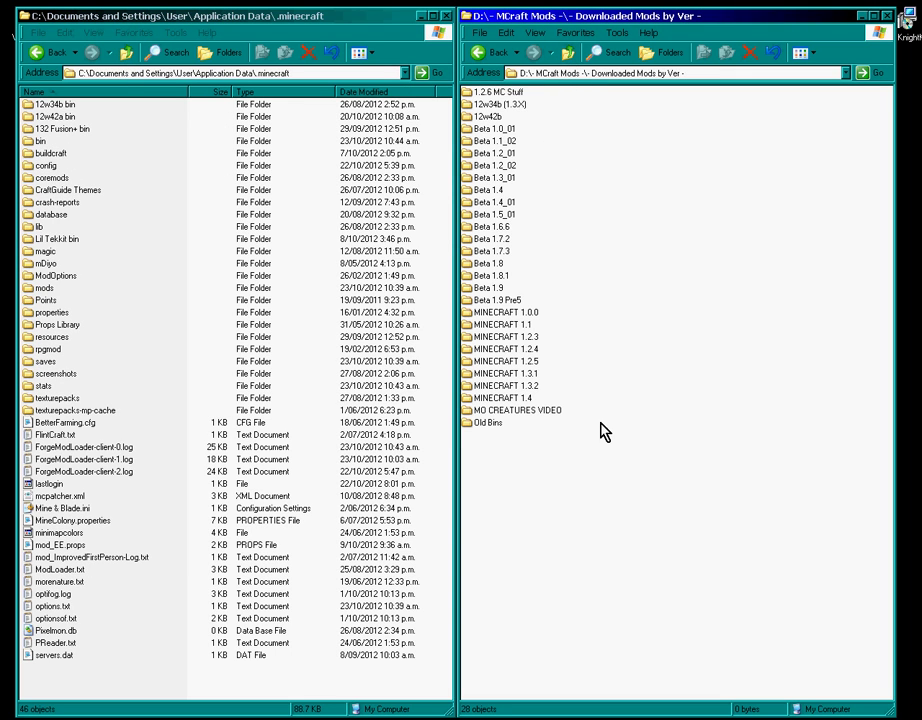
pyautogui.doubleClick(508, 411)
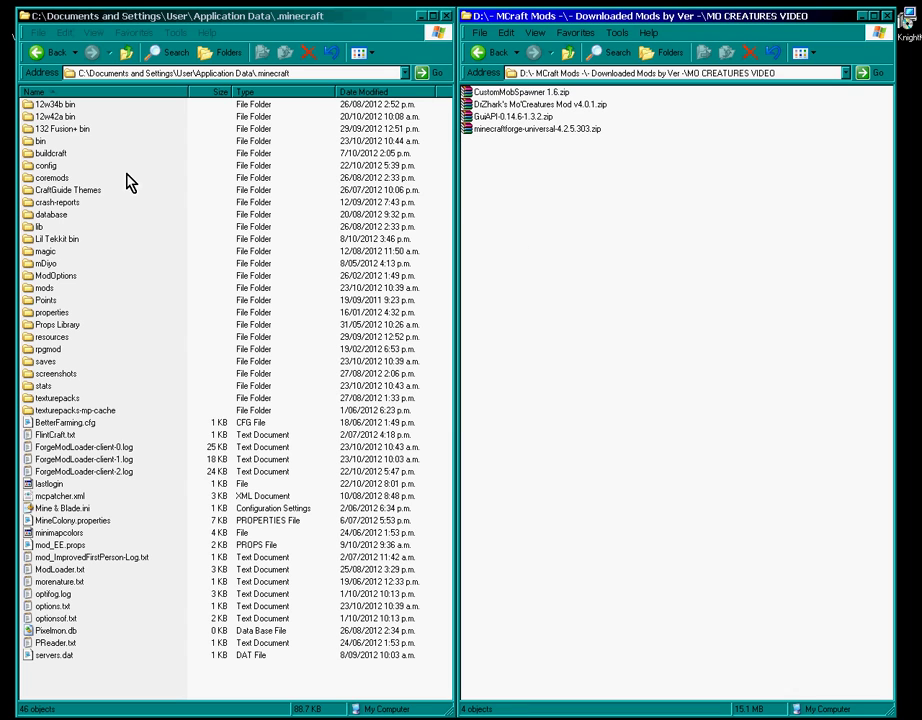
pyautogui.doubleClick(41, 141)
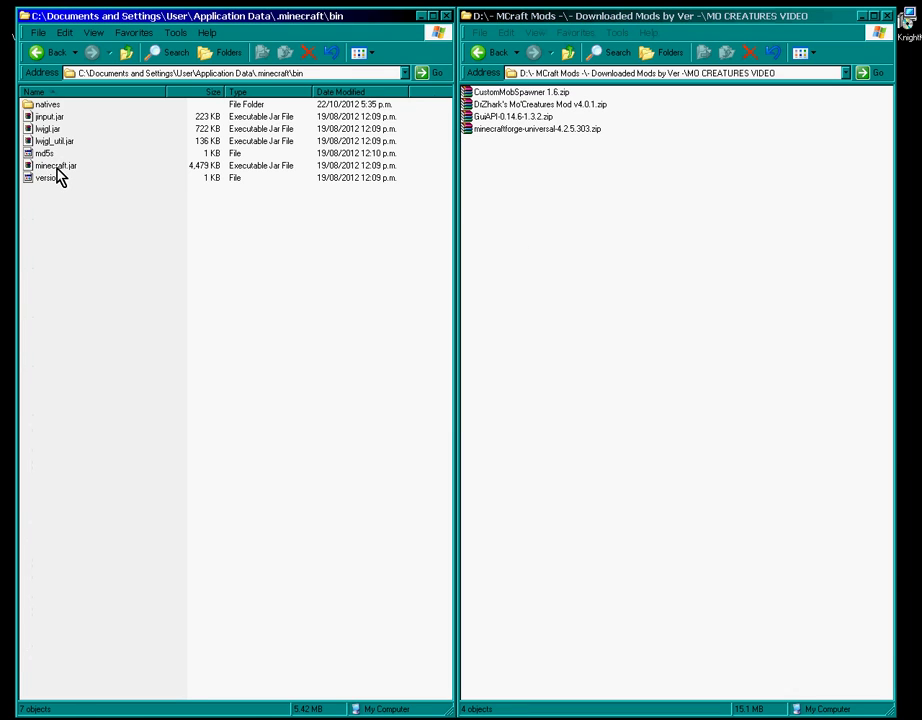
# Open minecraft.jar in WinRAR and delete its META-INF folder.
pyautogui.doubleClick(56, 167)
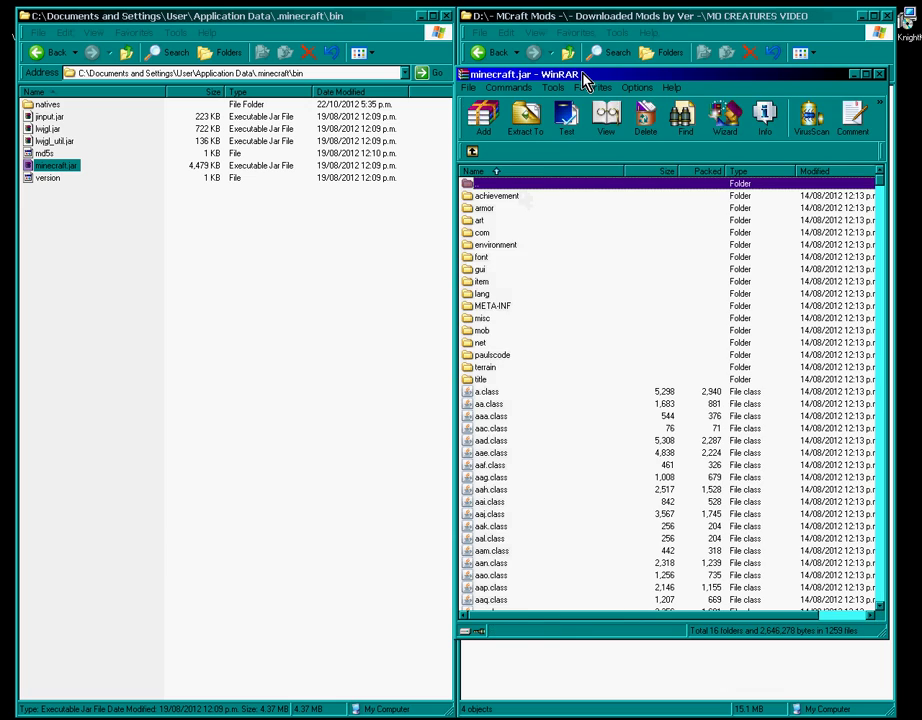
pyautogui.moveTo(584, 78); pyautogui.dragTo(147, 100)
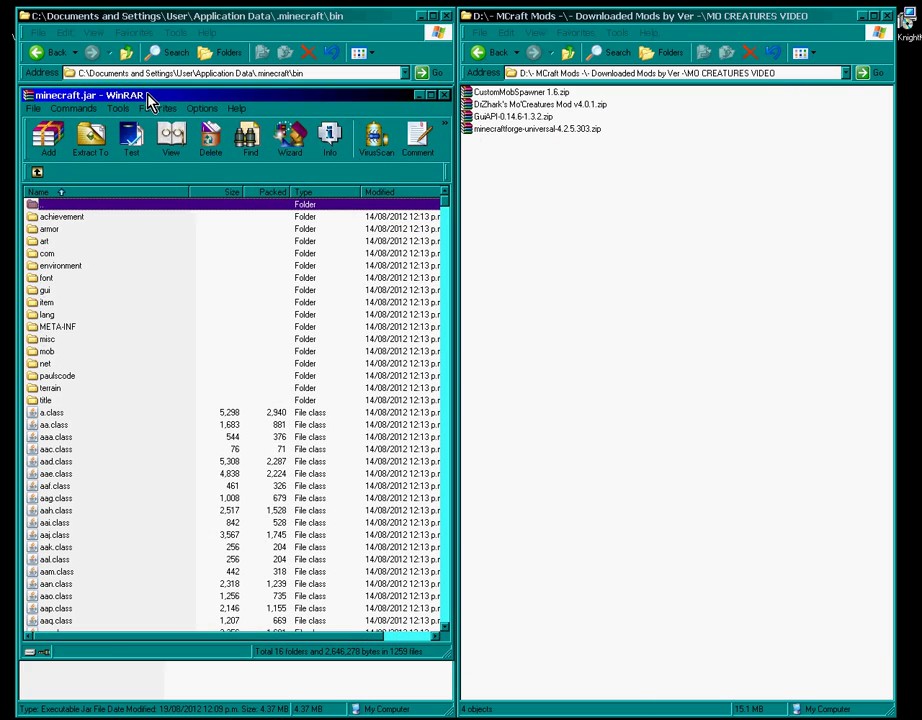
pyautogui.click(56, 328)
pyautogui.rightClick(54, 330)
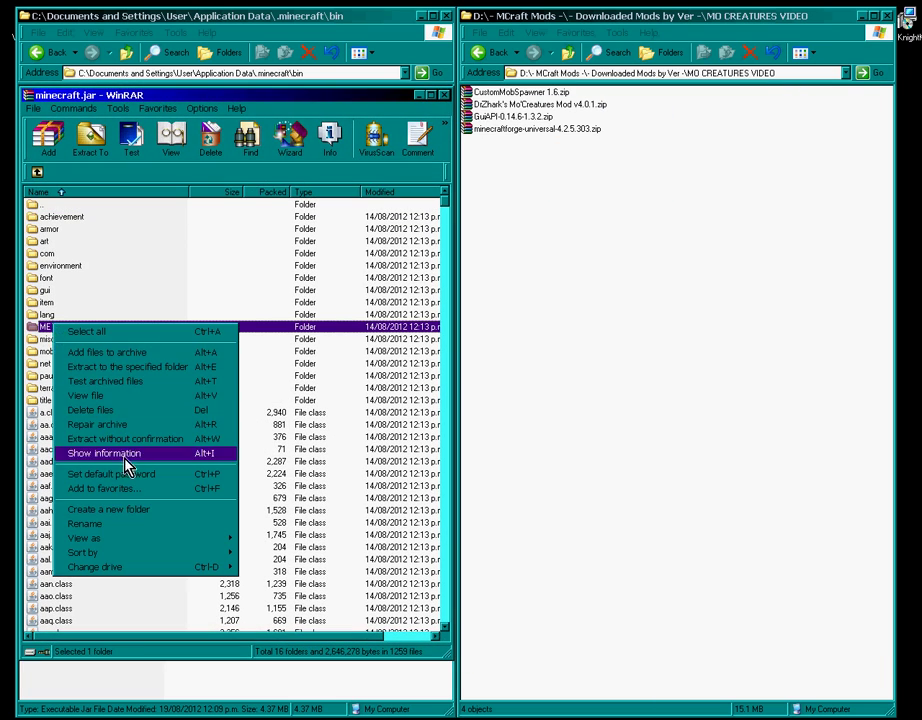
pyautogui.click(100, 410)
pyautogui.click(500, 383)
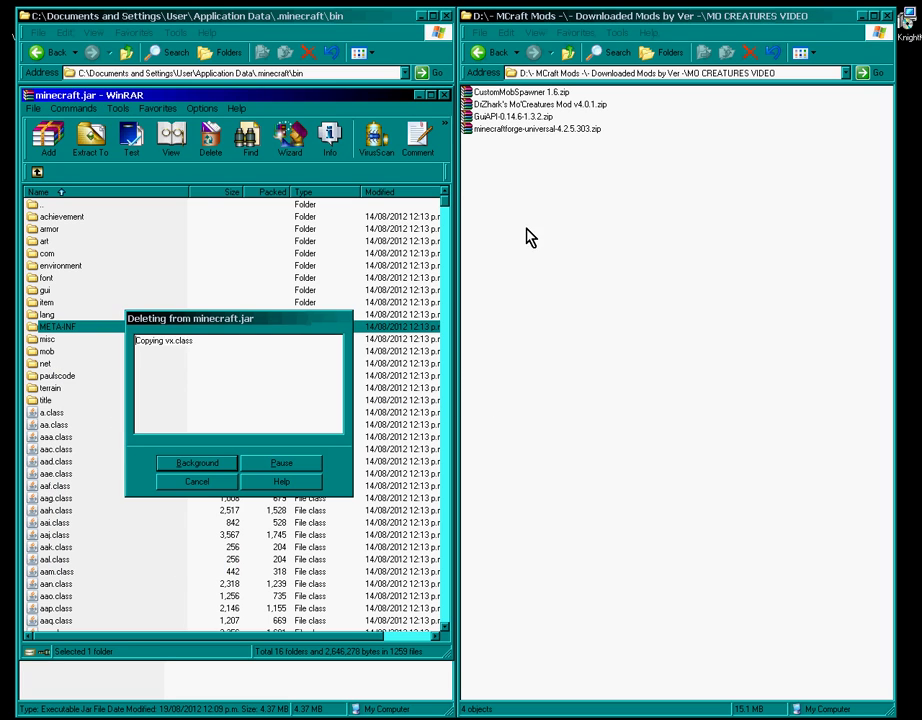
pyautogui.doubleClick(518, 130)
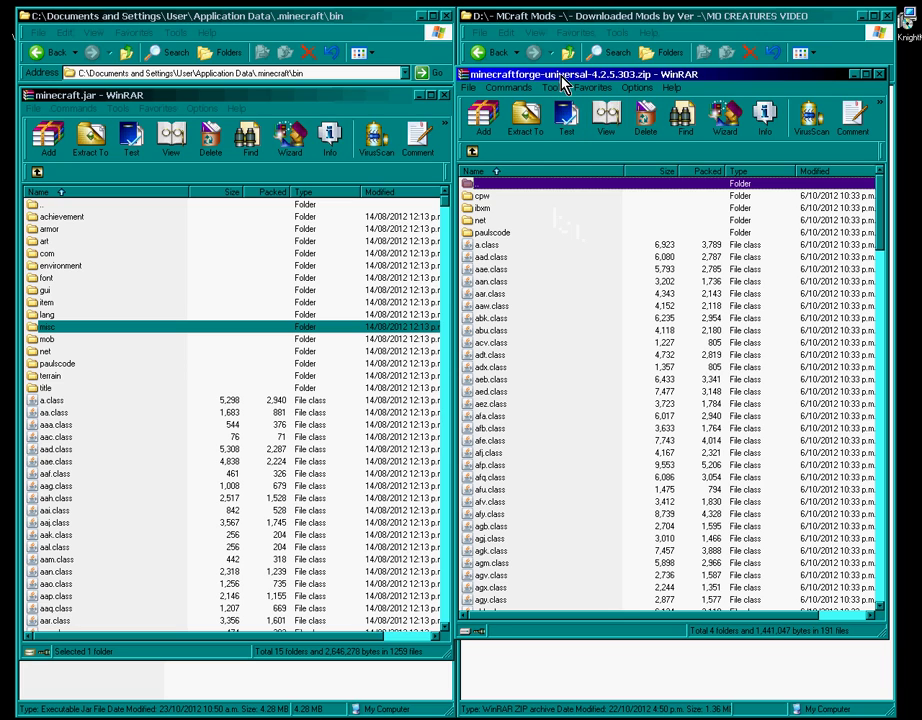
# Copy every file from minecraftforge-universal-4.2.5.303.zip into minecraft.jar, giving 17 folders and 1281 files.
pyautogui.moveTo(562, 75); pyautogui.dragTo(568, 76)
pyautogui.click(494, 197)
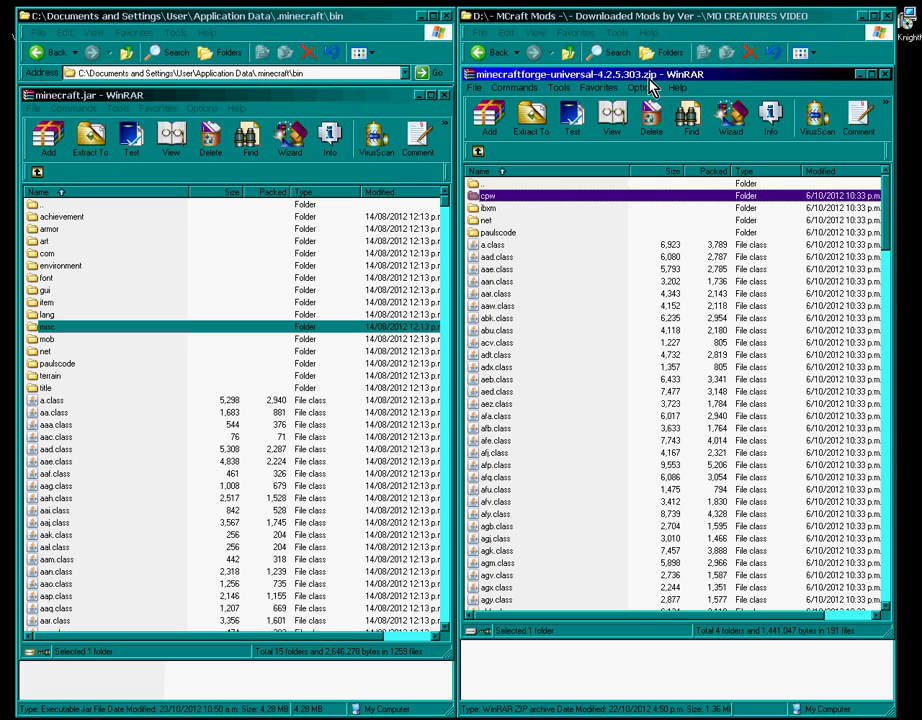
pyautogui.moveTo(890, 192); pyautogui.dragTo(891, 552)
pyautogui.hotkey('ctrl', 'a')
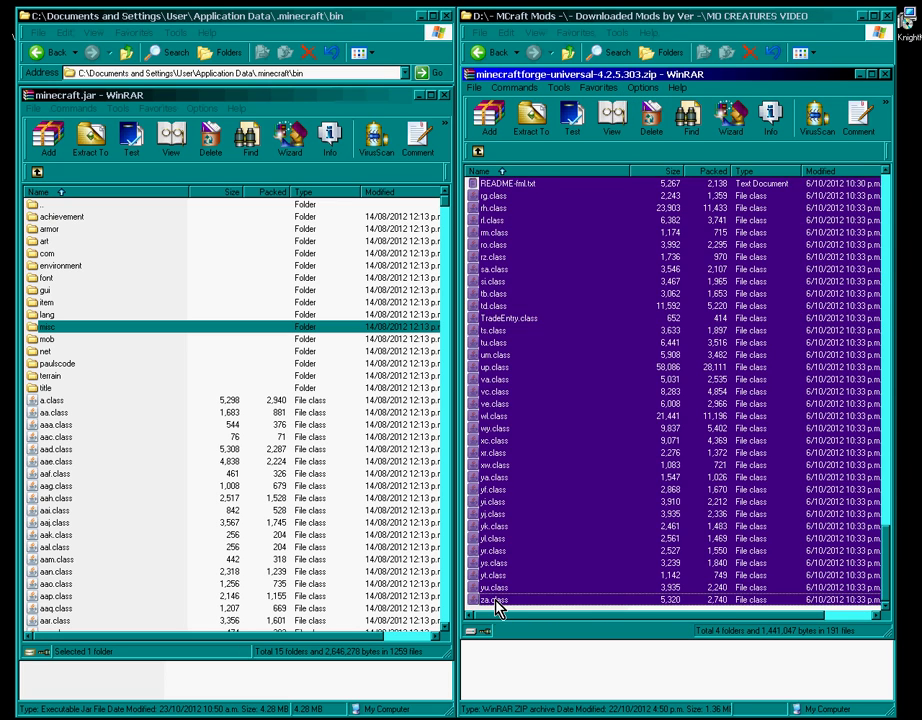
pyautogui.moveTo(485, 400); pyautogui.dragTo(187, 477)
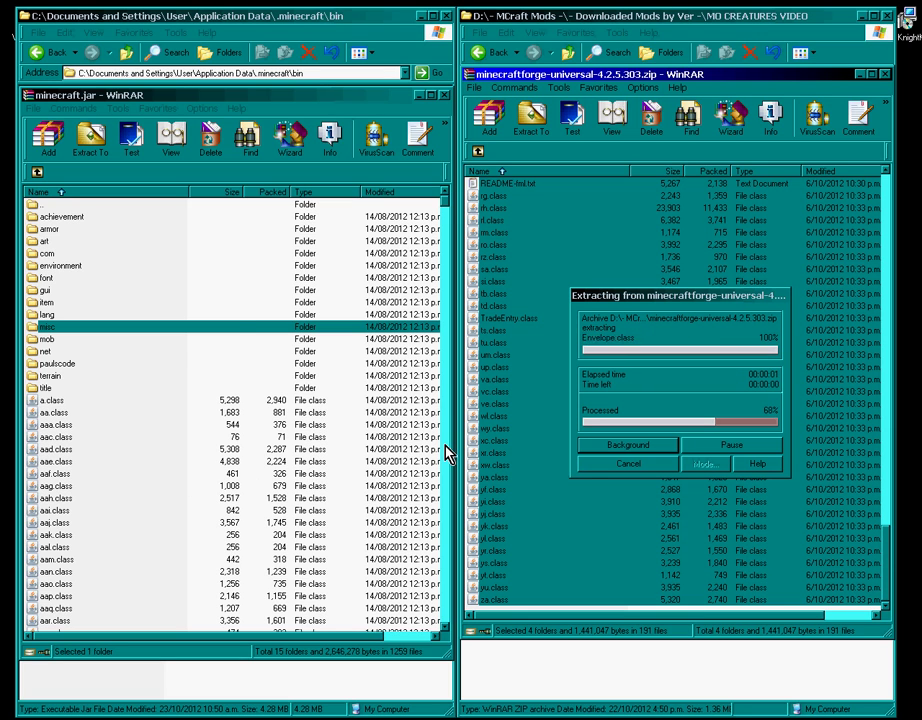
pyautogui.press('Return')
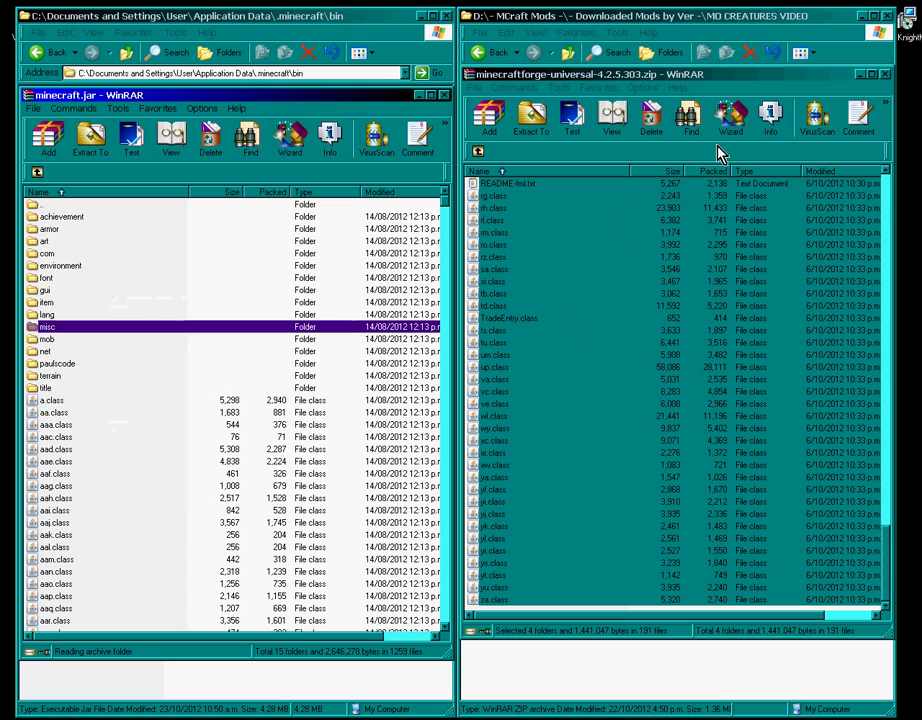
pyautogui.click(884, 76)
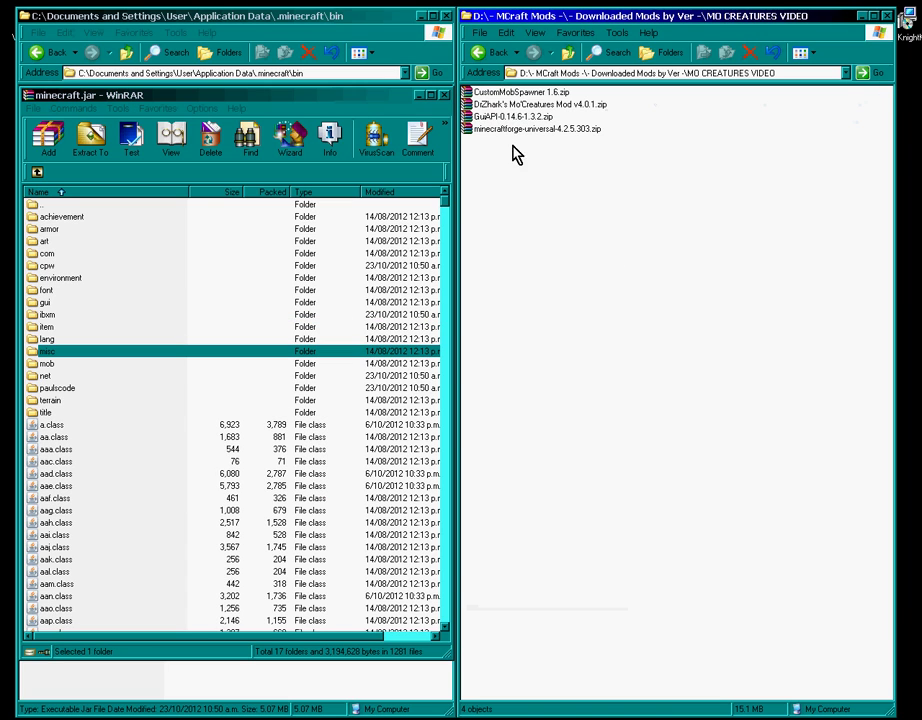
# Copy all GuiAPI-0.14.6-1.3.2.zip folders and files into minecraft.jar, then close both archive windows.
pyautogui.click(496, 118)
pyautogui.doubleClick(496, 118)
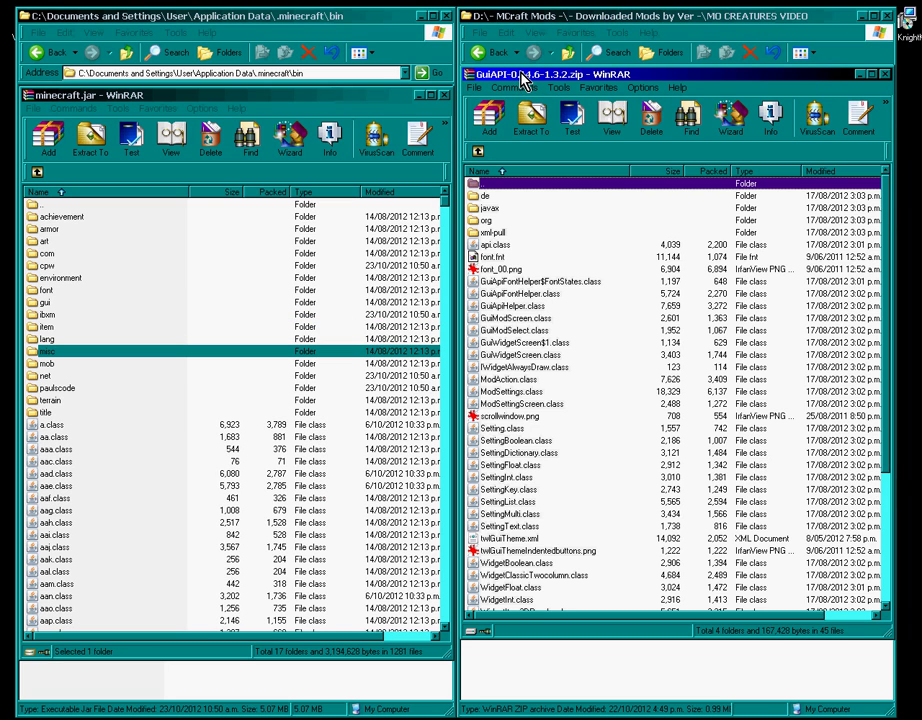
pyautogui.moveTo(525, 86)
pyautogui.mouseDown()
pyautogui.moveTo(525, 108)
pyautogui.moveTo(522, 101)
pyautogui.mouseUp()
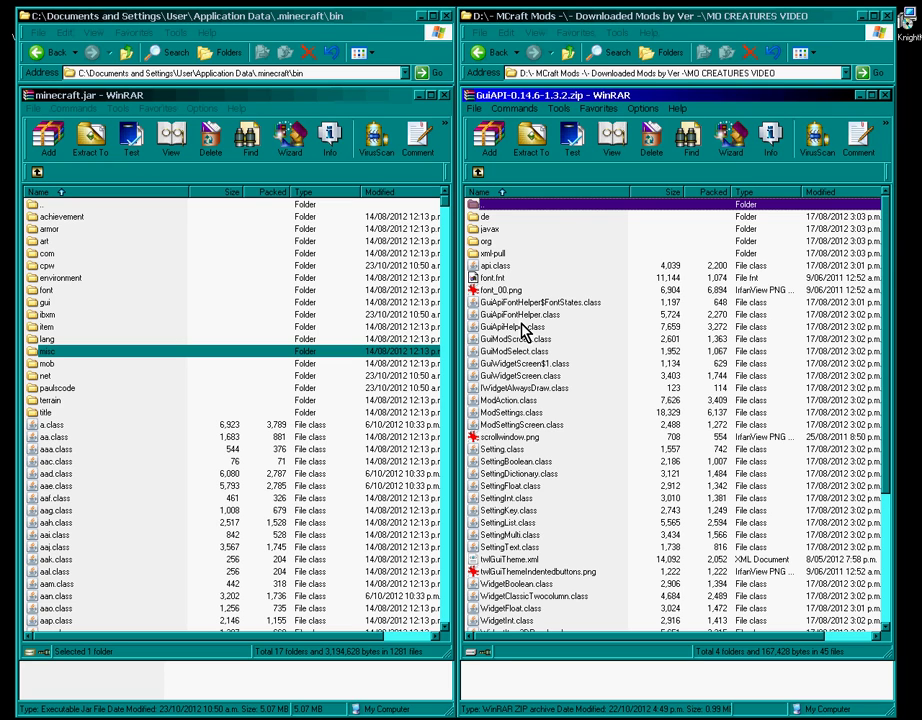
pyautogui.click(486, 216)
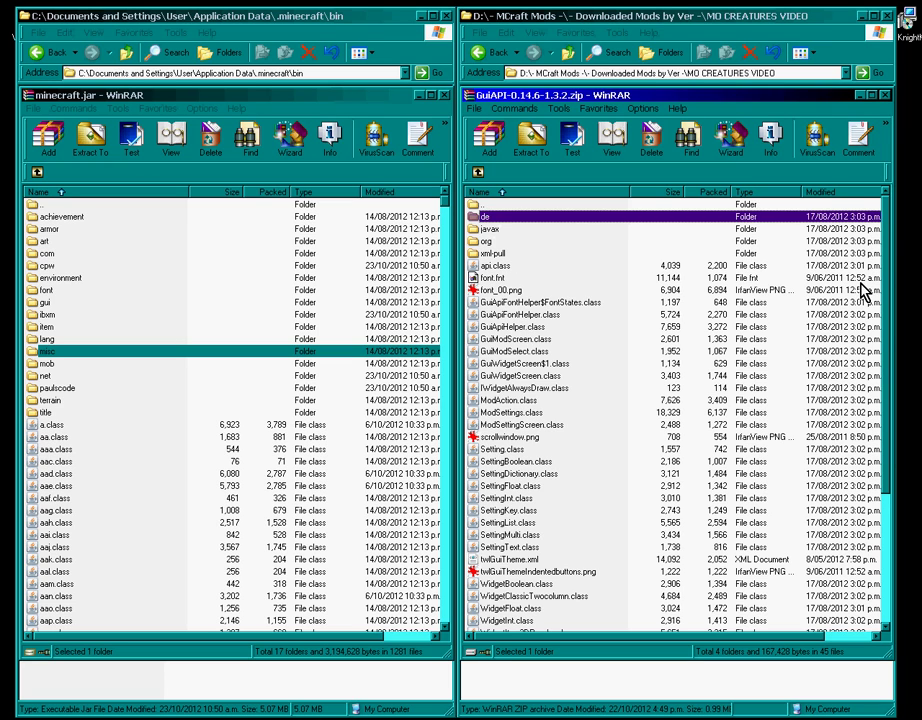
pyautogui.scroll(-5, 887, 262)
pyautogui.keyDown('shift'); pyautogui.click(510, 620); pyautogui.keyUp('shift')
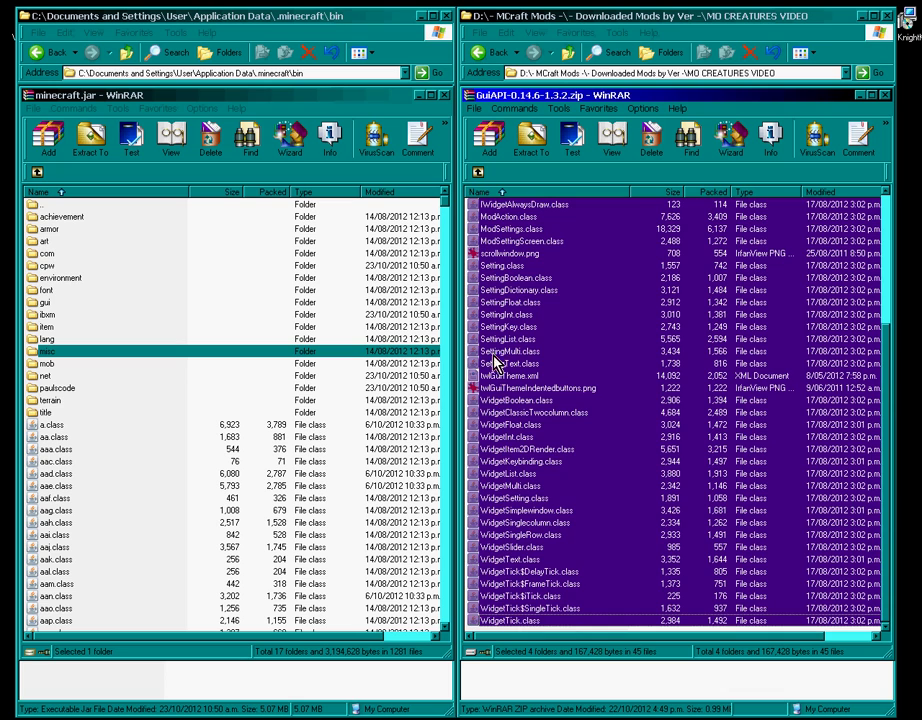
pyautogui.moveTo(505, 345); pyautogui.dragTo(173, 516)
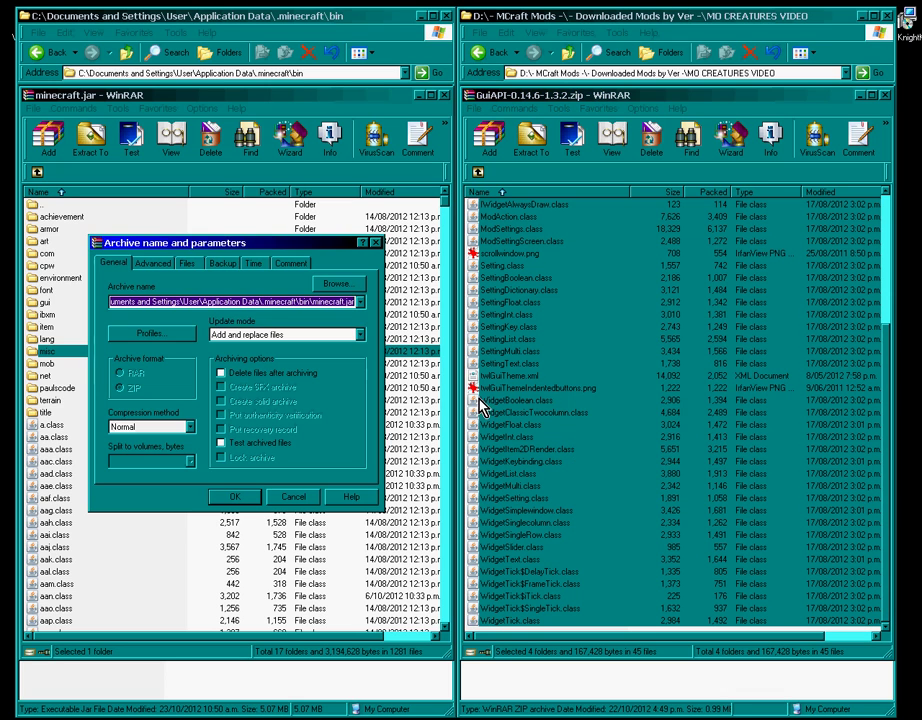
pyautogui.click(255, 500)
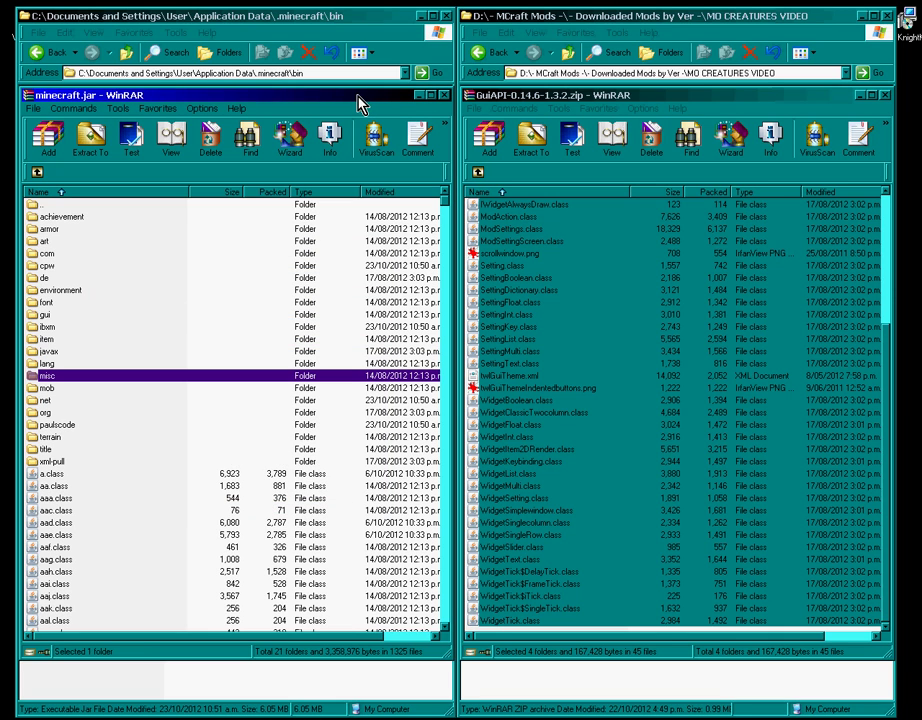
pyautogui.click(446, 98)
pyautogui.click(884, 94)
# Delete the old mod files from the .minecraft mods folder.
pyautogui.click(650, 288)
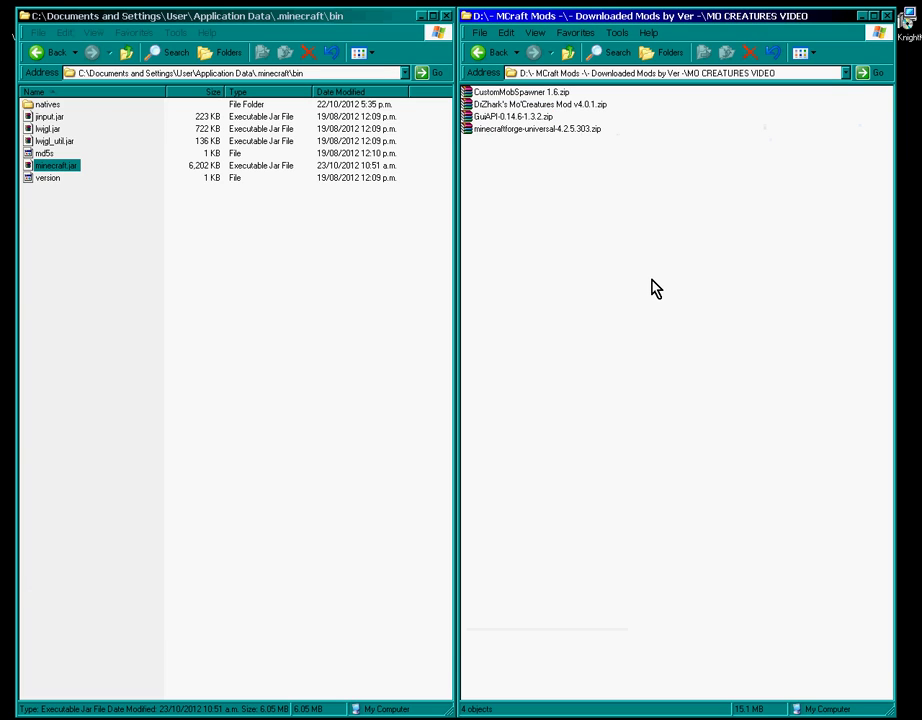
pyautogui.click(216, 206)
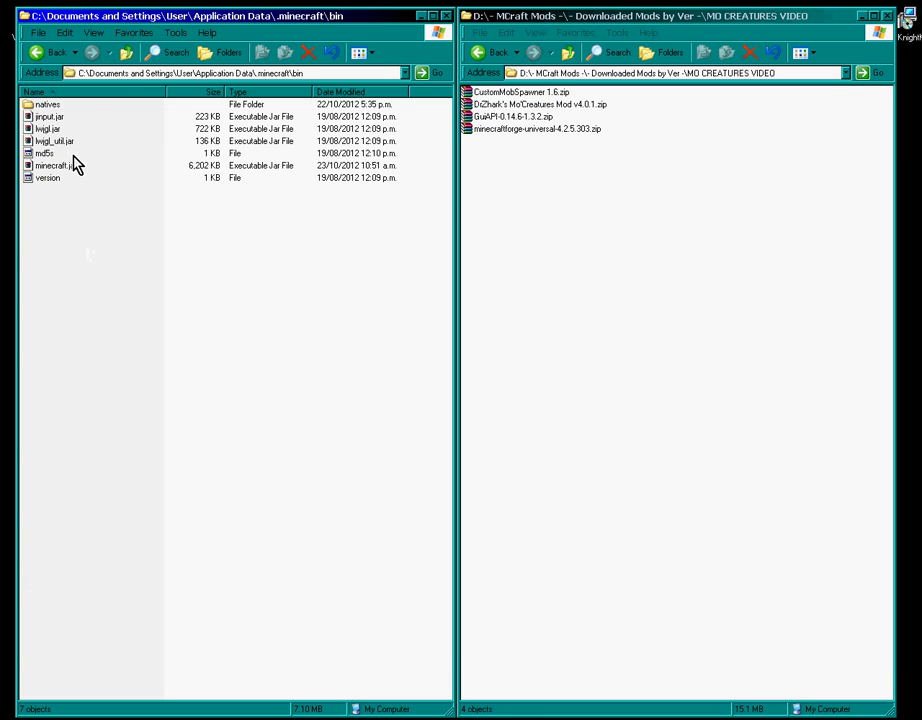
pyautogui.click(126, 52)
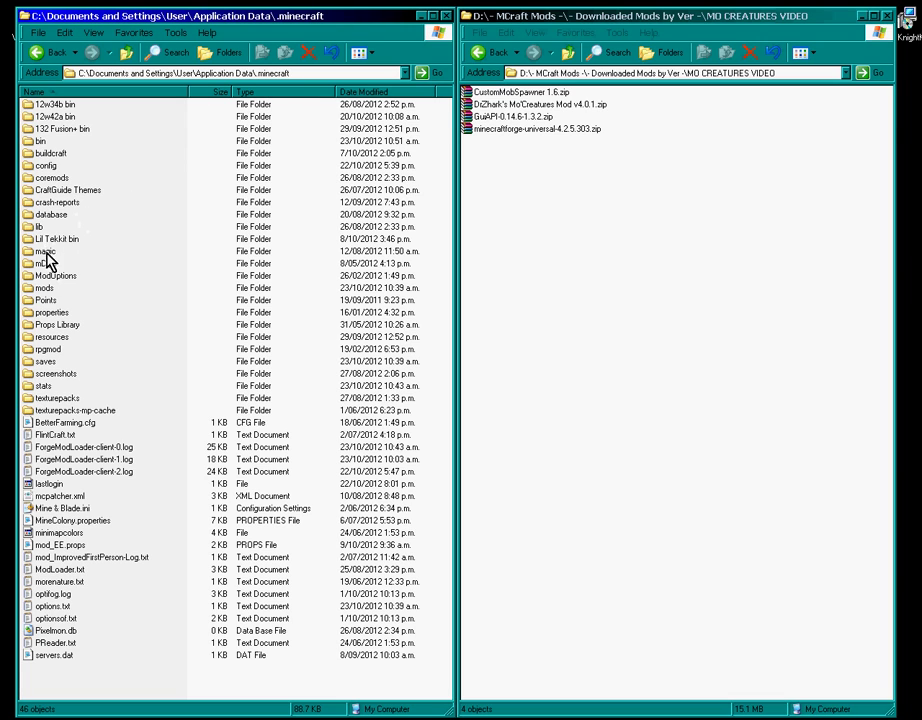
pyautogui.doubleClick(42, 288)
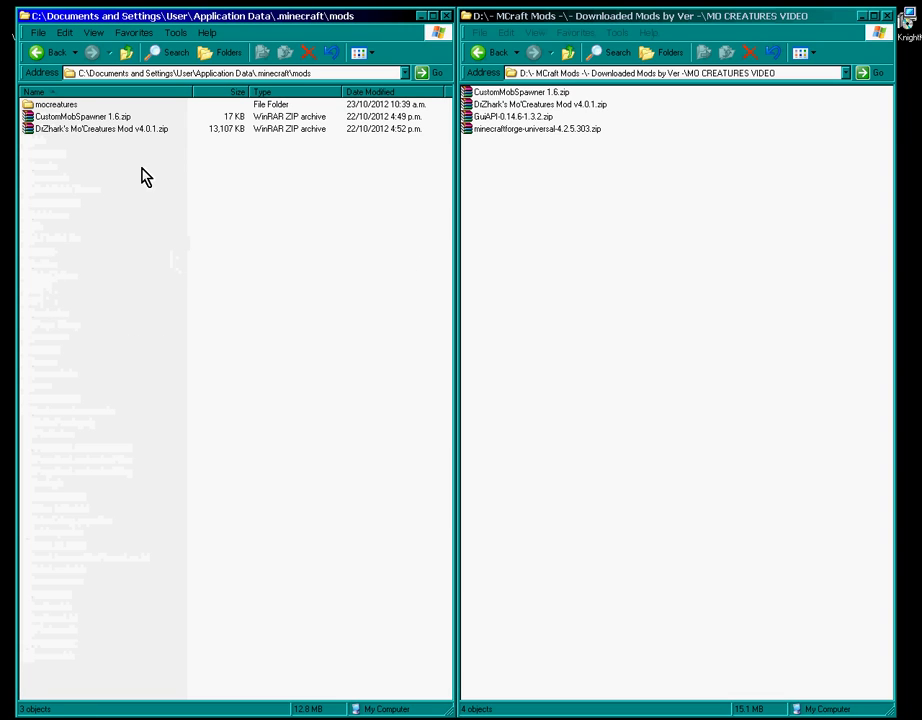
pyautogui.moveTo(72, 148); pyautogui.dragTo(45, 104)
pyautogui.rightClick(58, 119)
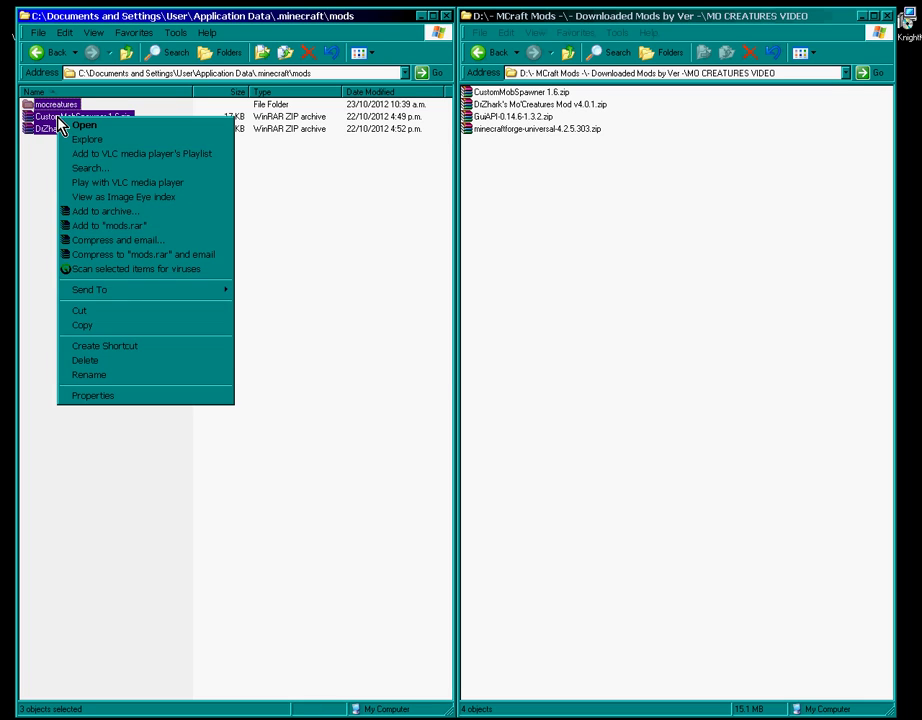
pyautogui.click(136, 360)
pyautogui.click(530, 373)
# Copy CustomMobSpawner 1.6.zip and the Mo'Creatures v4.0.1 zip into the mods folder.
pyautogui.click(524, 306)
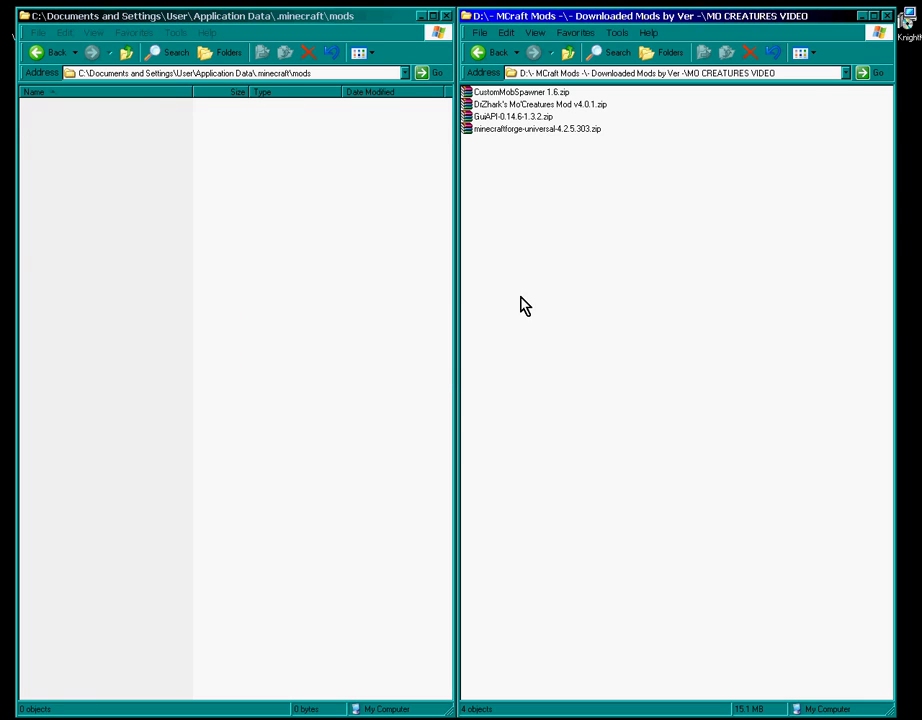
pyautogui.click(511, 129)
pyautogui.click(516, 92)
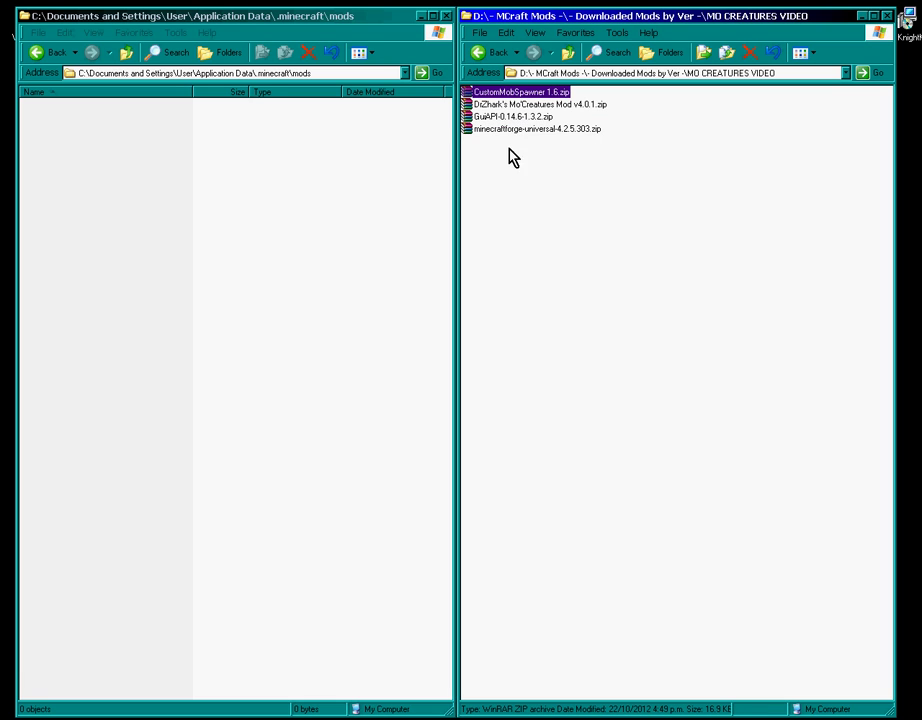
pyautogui.keyDown('ctrl'); pyautogui.click(503, 106); pyautogui.keyUp('ctrl')
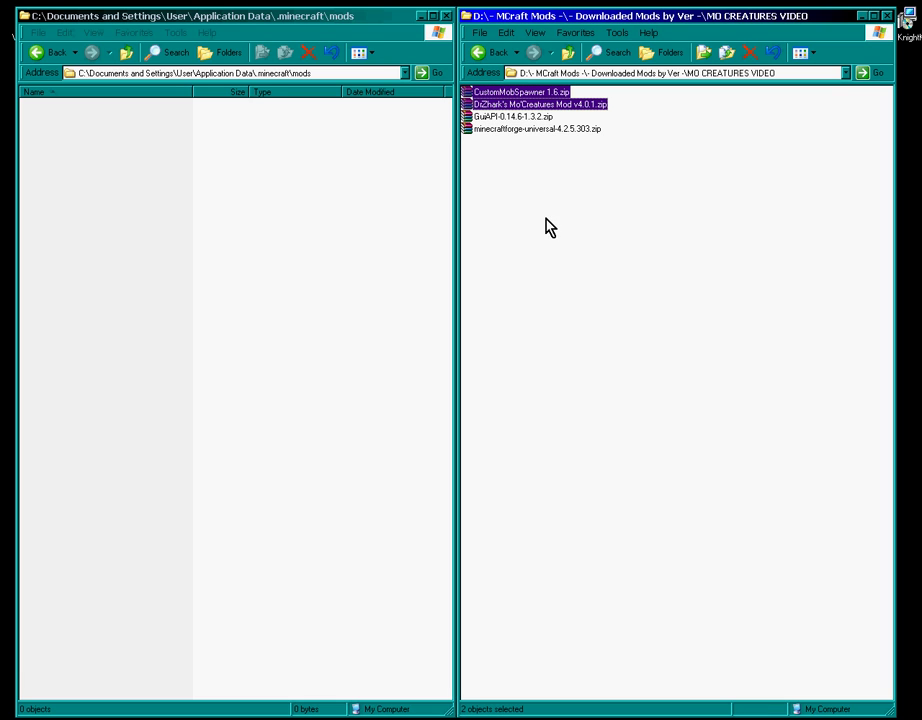
pyautogui.moveTo(521, 100); pyautogui.dragTo(170, 179)
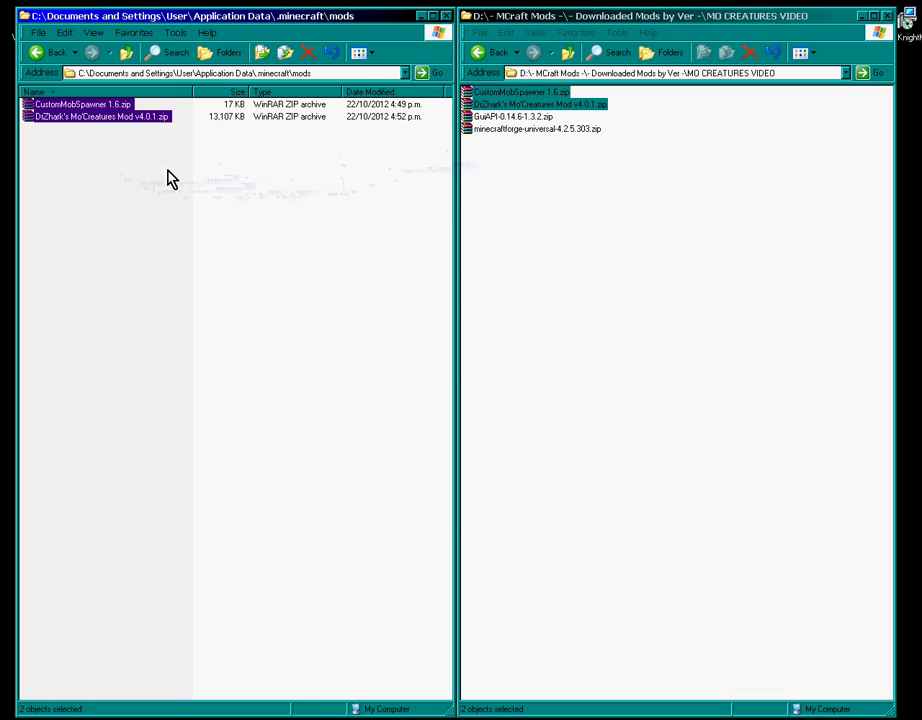
pyautogui.click(144, 204)
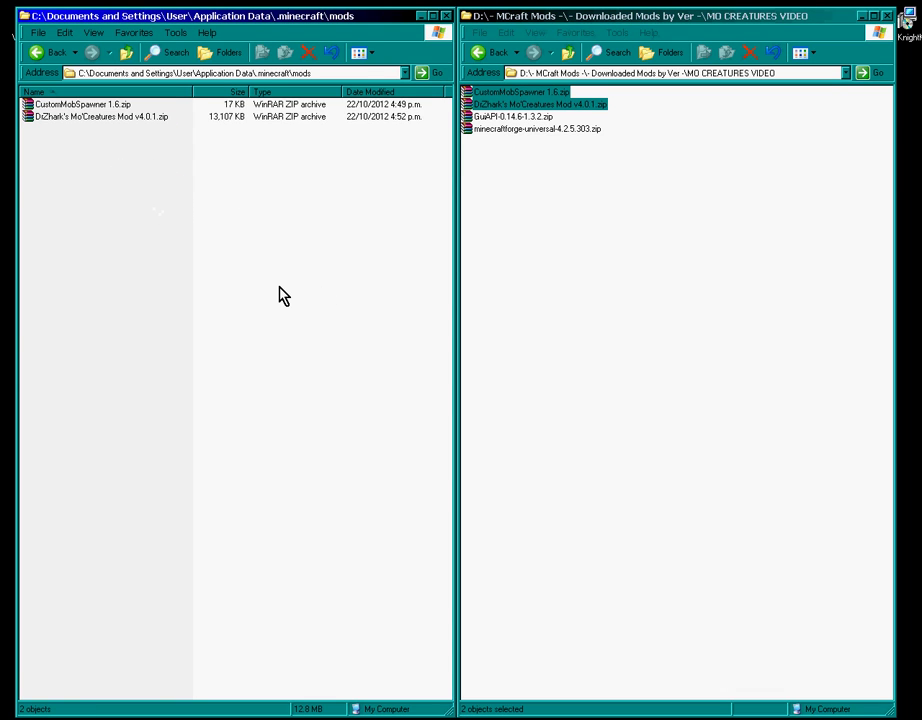
pyautogui.click(446, 16)
# Launch Minecraft 1.3.2 in offline mode from the launcher and enlarge the game window.
pyautogui.click(887, 17)
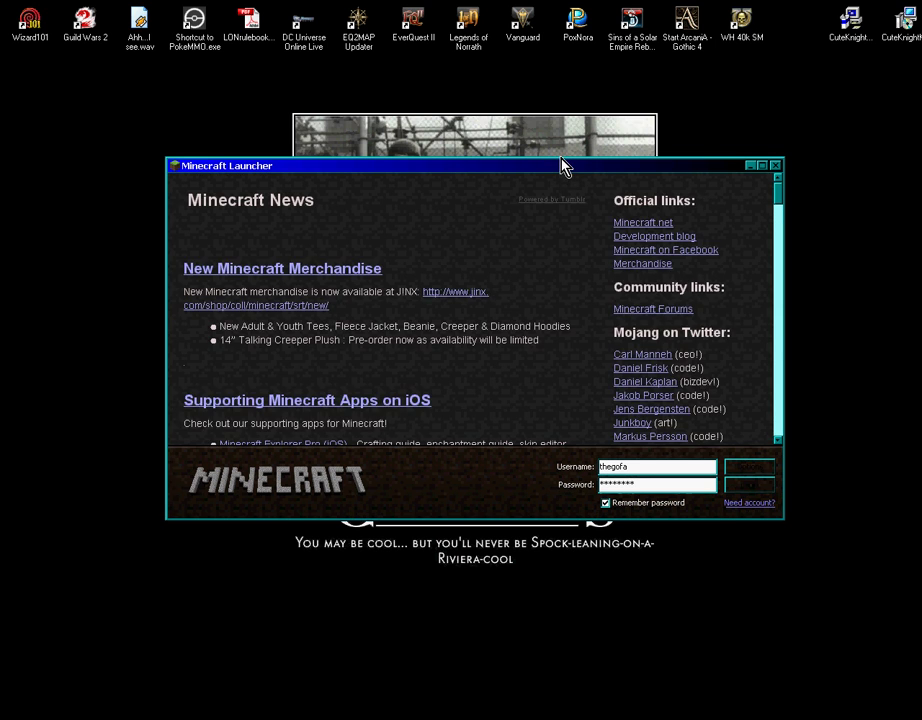
pyautogui.moveTo(563, 168); pyautogui.dragTo(562, 116)
pyautogui.click(767, 490)
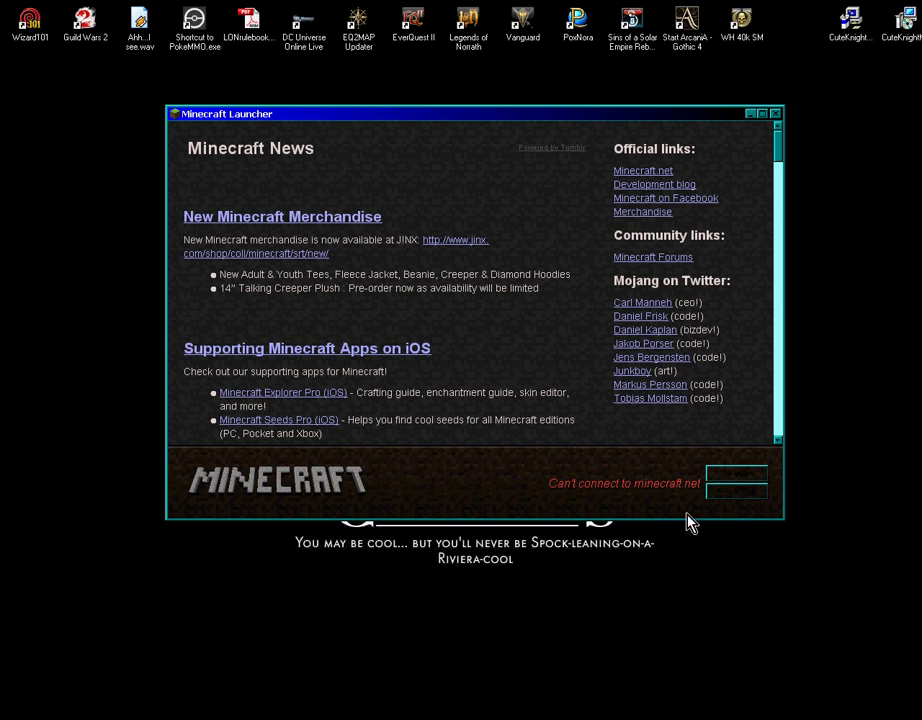
pyautogui.click(740, 497)
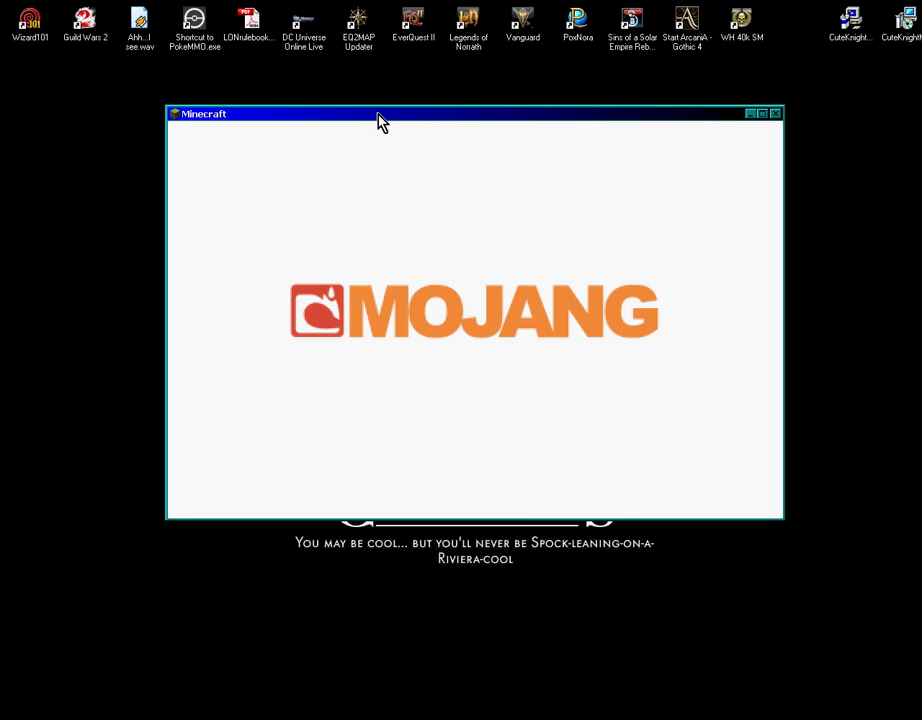
pyautogui.moveTo(377, 121); pyautogui.dragTo(228, 37)
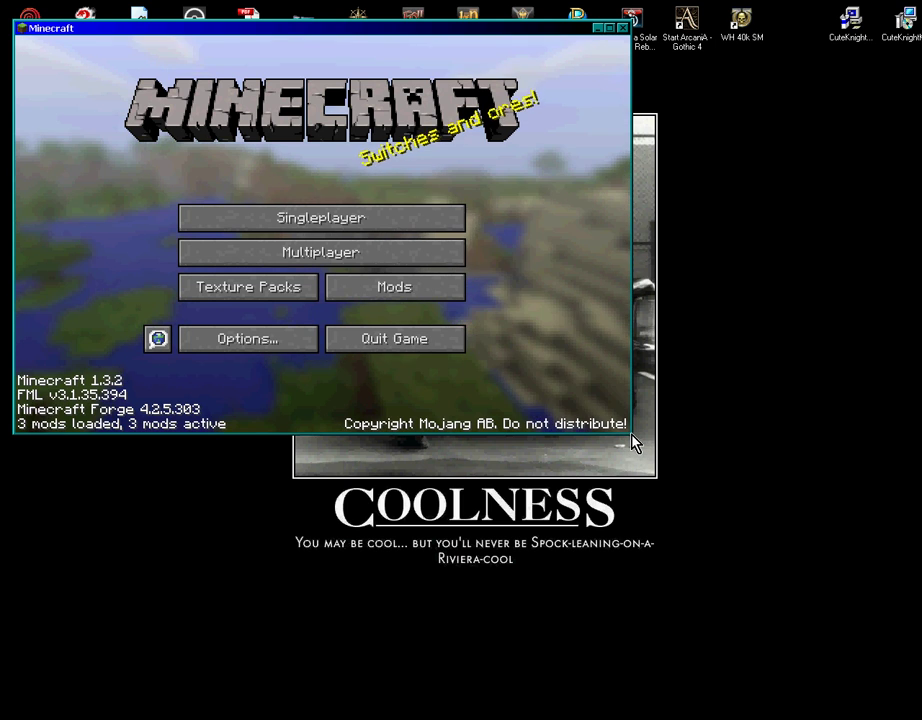
pyautogui.moveTo(636, 449); pyautogui.dragTo(918, 696)
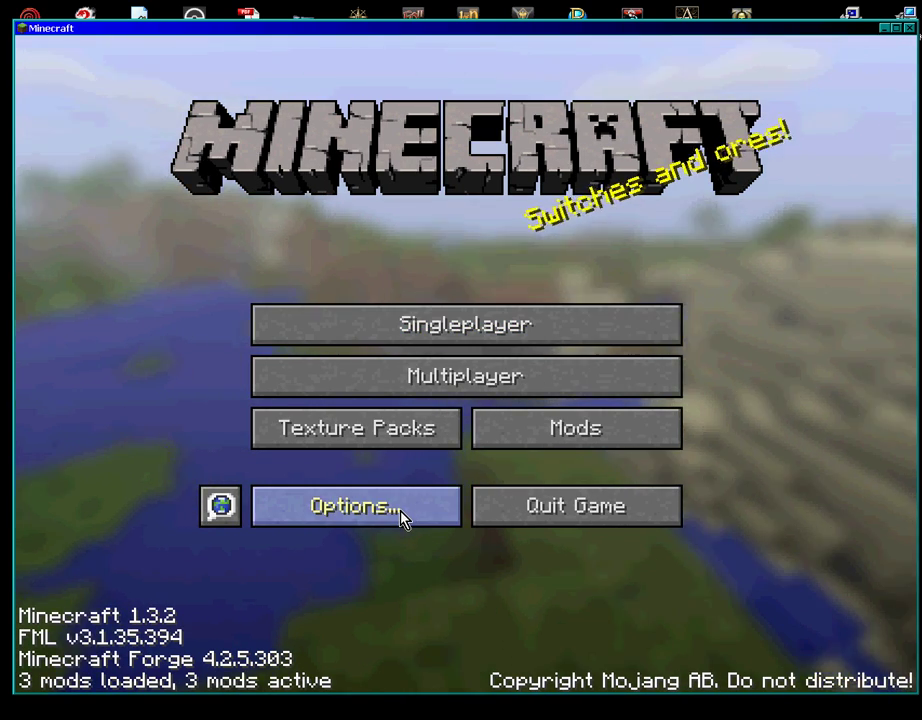
# Open the Mo'Creatures Other Settings page, leaving the Item ID at 8772.
pyautogui.click(401, 515)
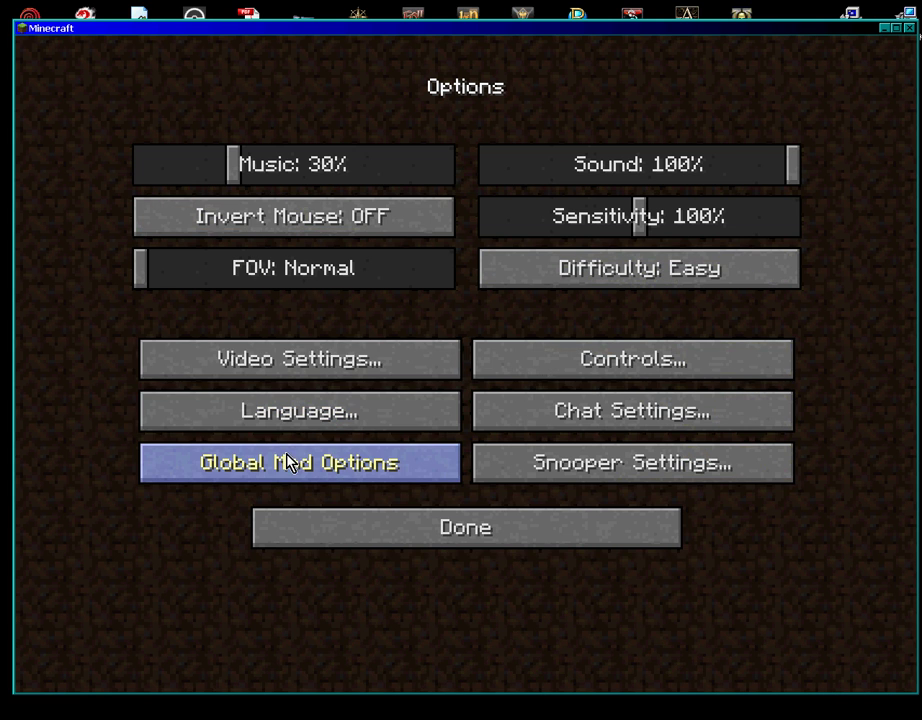
pyautogui.click(296, 478)
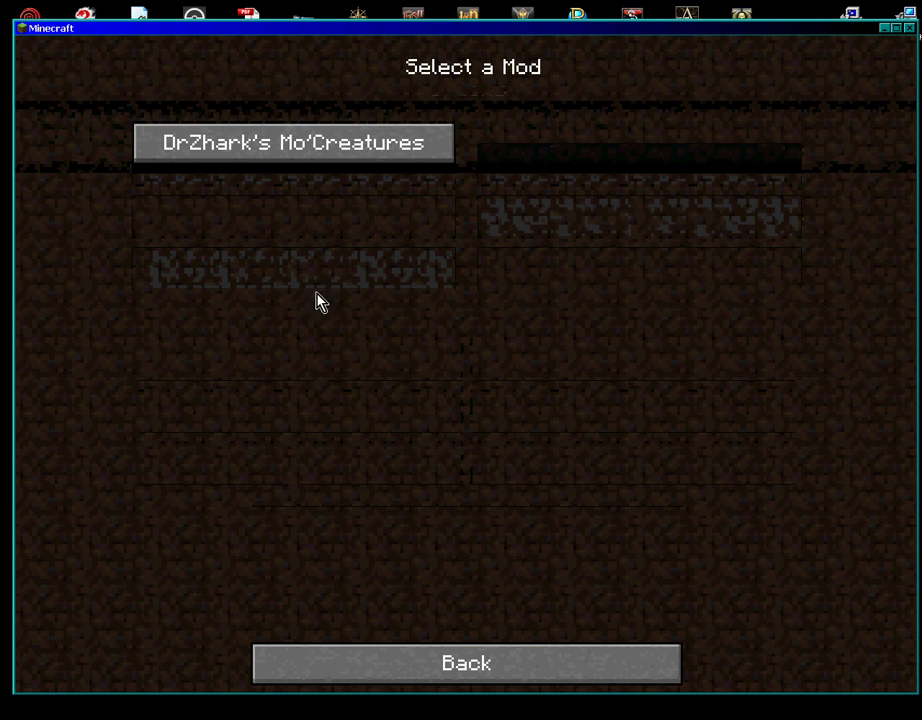
pyautogui.click(273, 155)
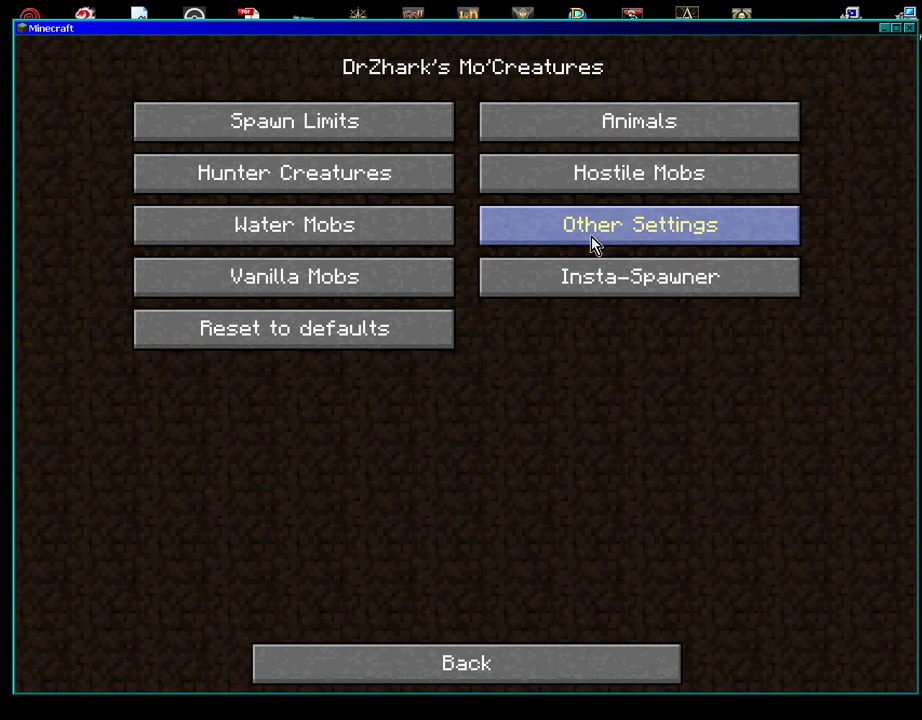
pyautogui.click(684, 232)
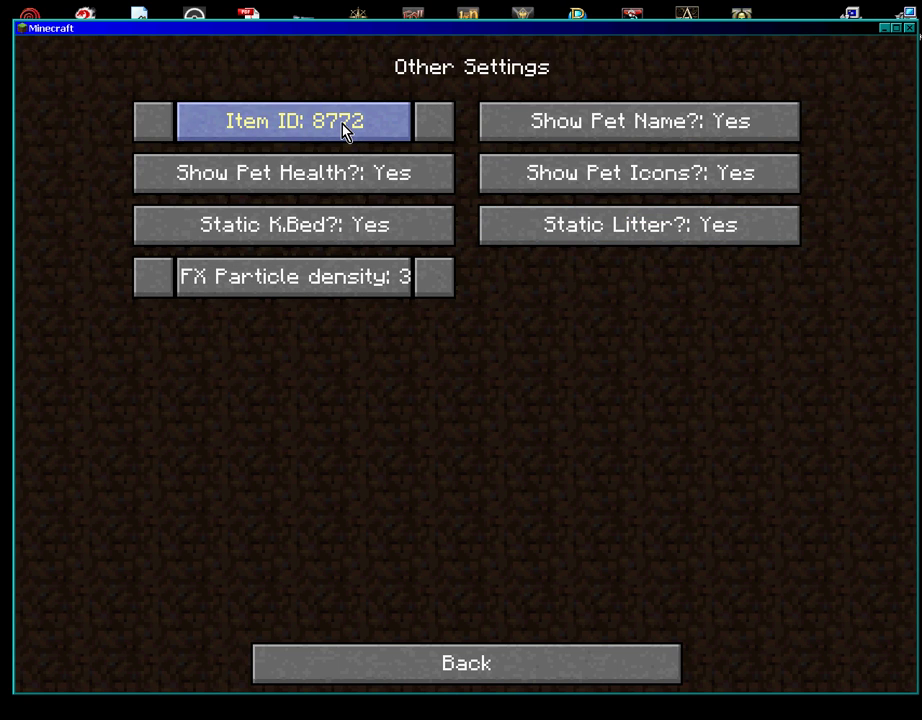
pyautogui.click(437, 125)
pyautogui.click(437, 125)
pyautogui.click(437, 125)
pyautogui.click(437, 125)
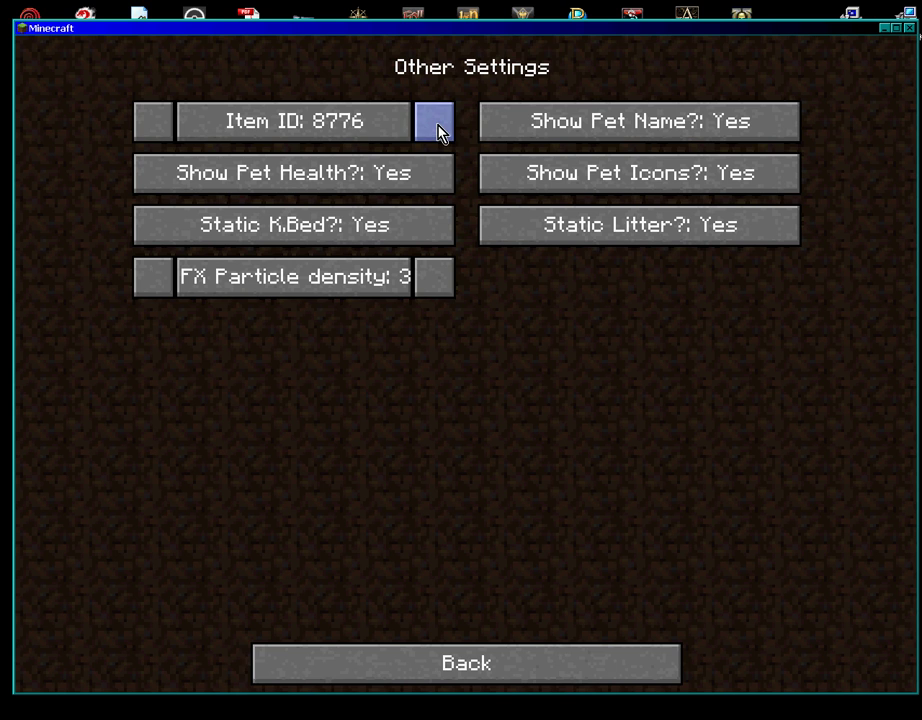
pyautogui.click(163, 126)
pyautogui.click(163, 126)
pyautogui.click(163, 126)
pyautogui.click(163, 126)
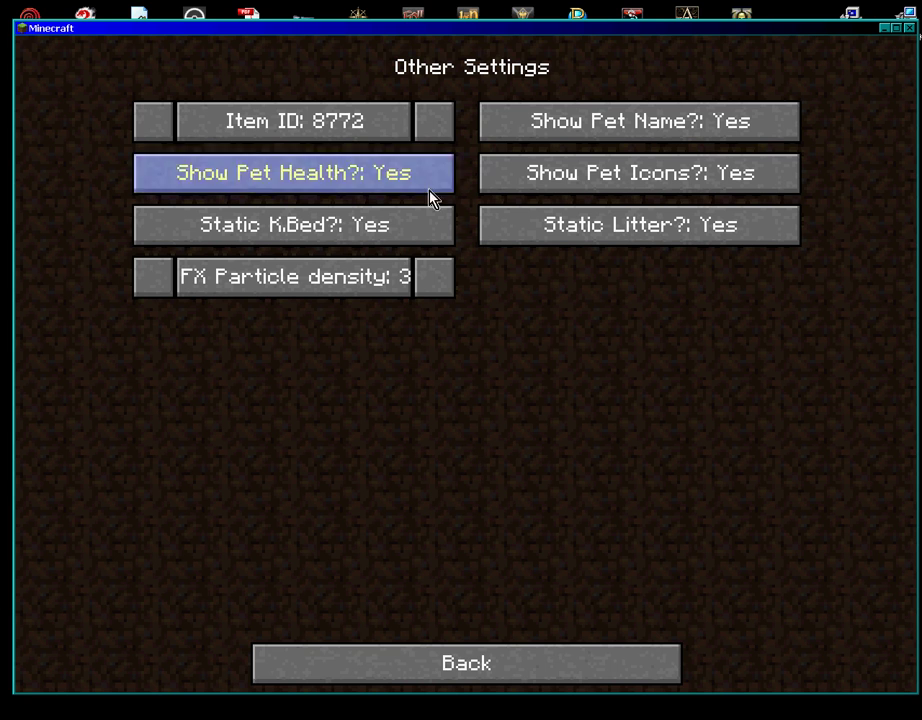
pyautogui.click(468, 663)
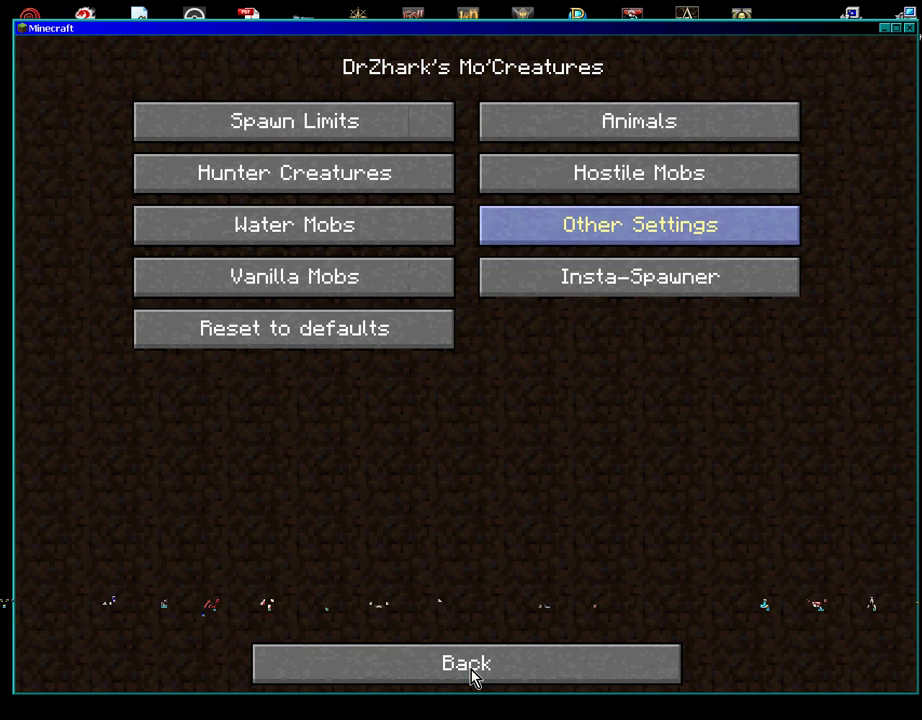
# Set spawn limits to Hostiles 55, Animals 45, Water Mobs 20, then return to the title menu.
pyautogui.click(295, 126)
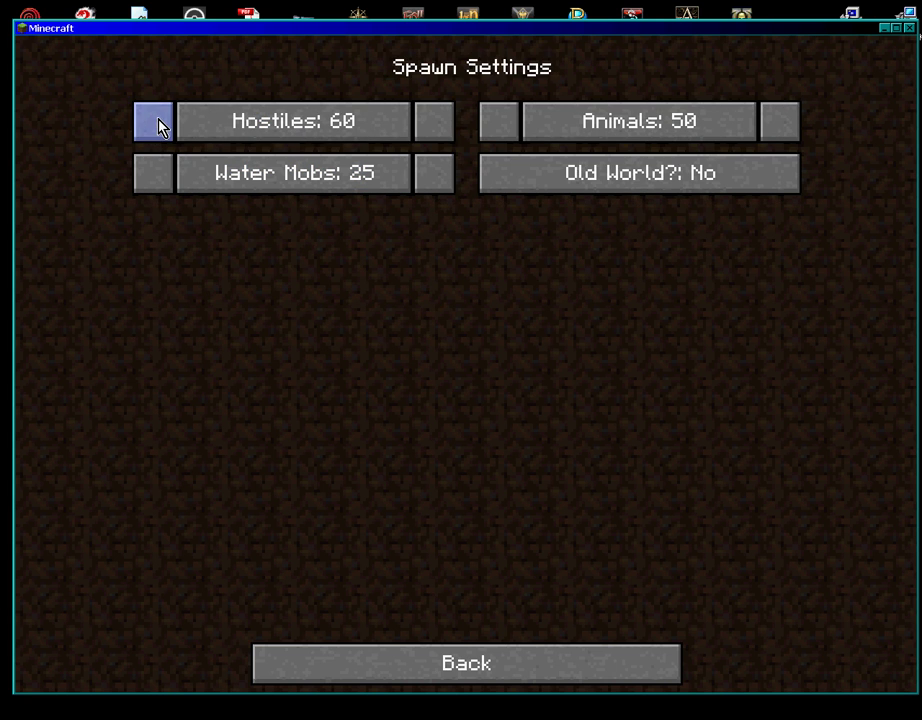
pyautogui.click(499, 123)
pyautogui.click(499, 123)
pyautogui.click(499, 123)
pyautogui.click(500, 124)
pyautogui.click(500, 124)
pyautogui.click(164, 124)
pyautogui.click(164, 124)
pyautogui.click(164, 124)
pyautogui.click(163, 124)
pyautogui.click(163, 124)
pyautogui.click(160, 174)
pyautogui.click(160, 174)
pyautogui.click(160, 174)
pyautogui.click(160, 174)
pyautogui.click(160, 174)
pyautogui.click(484, 659)
pyautogui.click(484, 659)
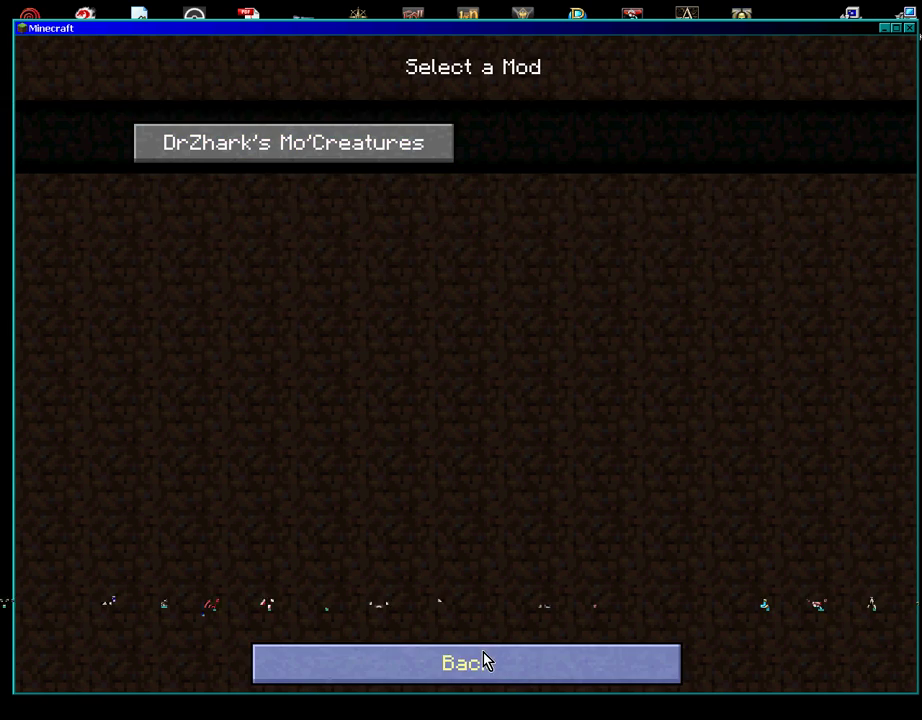
pyautogui.click(484, 659)
pyautogui.click(466, 546)
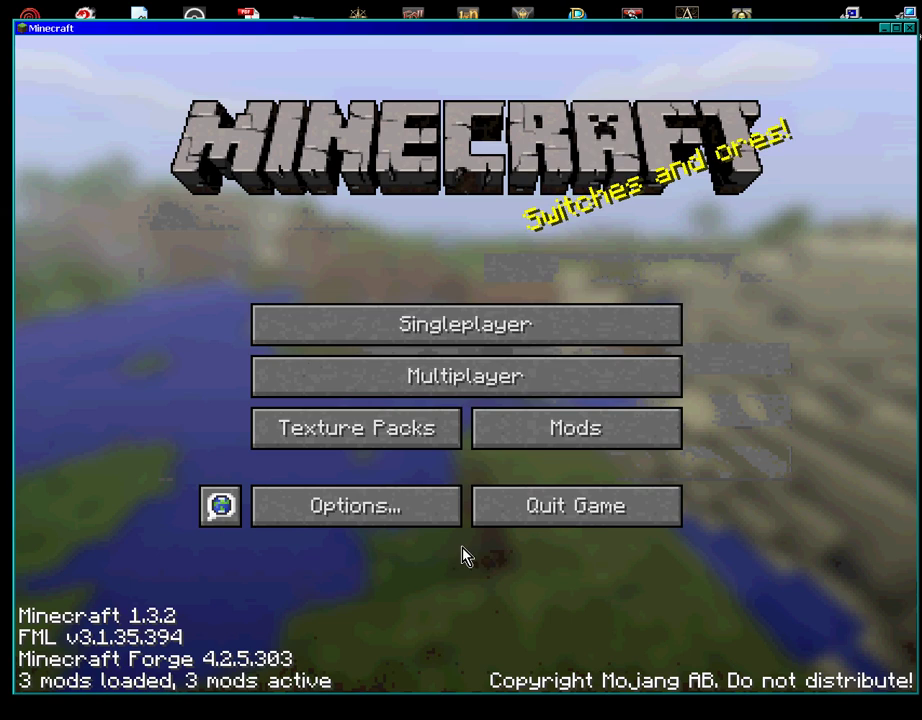
# Create a new Singleplayer world named 'New' and load into it.
pyautogui.click(457, 316)
pyautogui.click(319, 334)
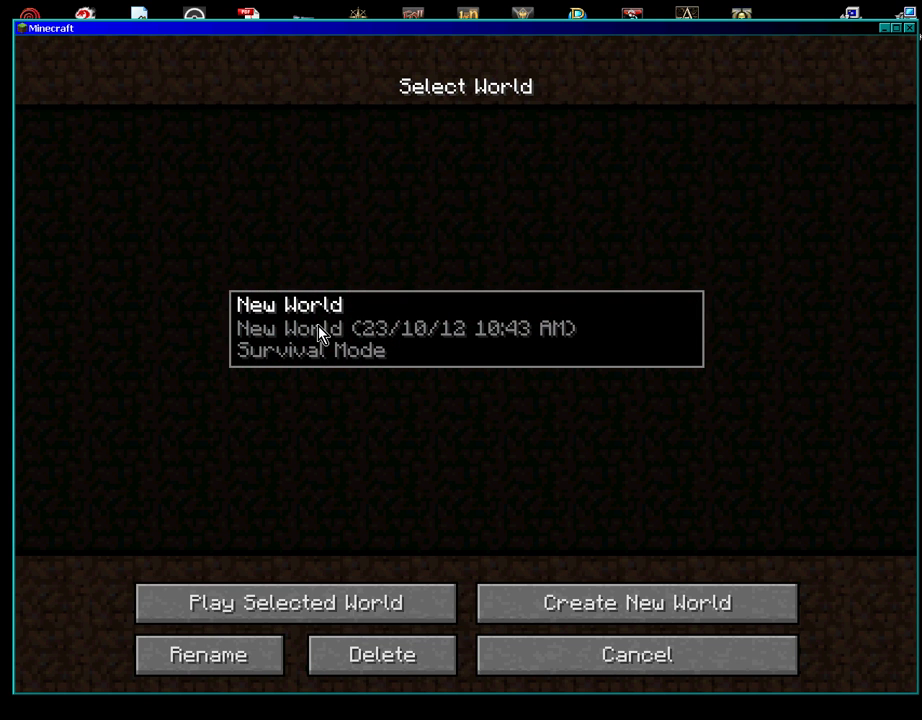
pyautogui.click(584, 608)
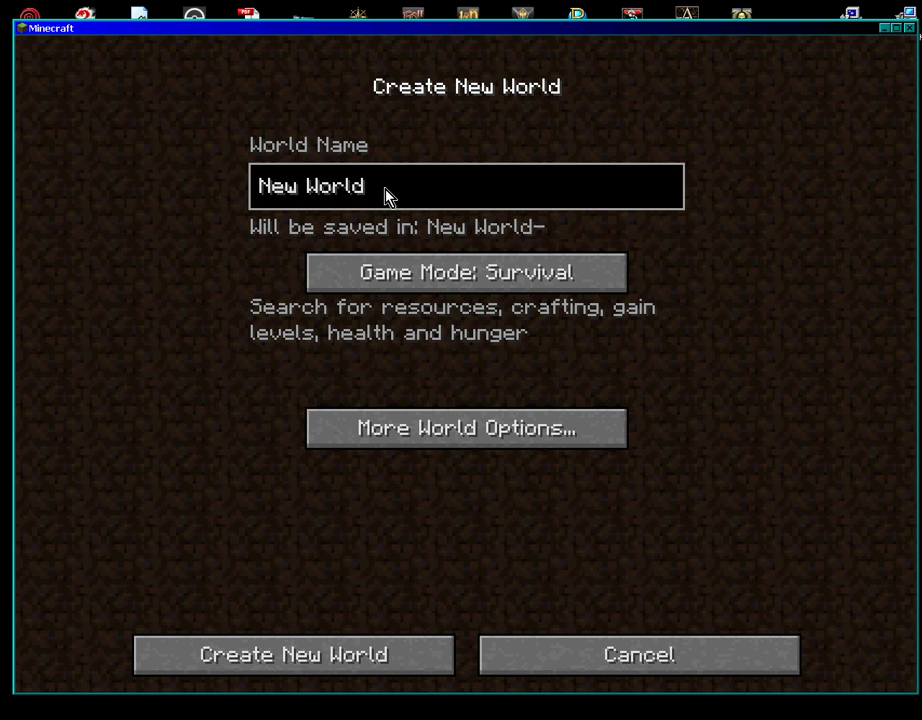
pyautogui.press('BackSpace')
pyautogui.press('BackSpace')
pyautogui.press('BackSpace')
pyautogui.press('BackSpace')
pyautogui.press('BackSpace')
pyautogui.press('BackSpace')
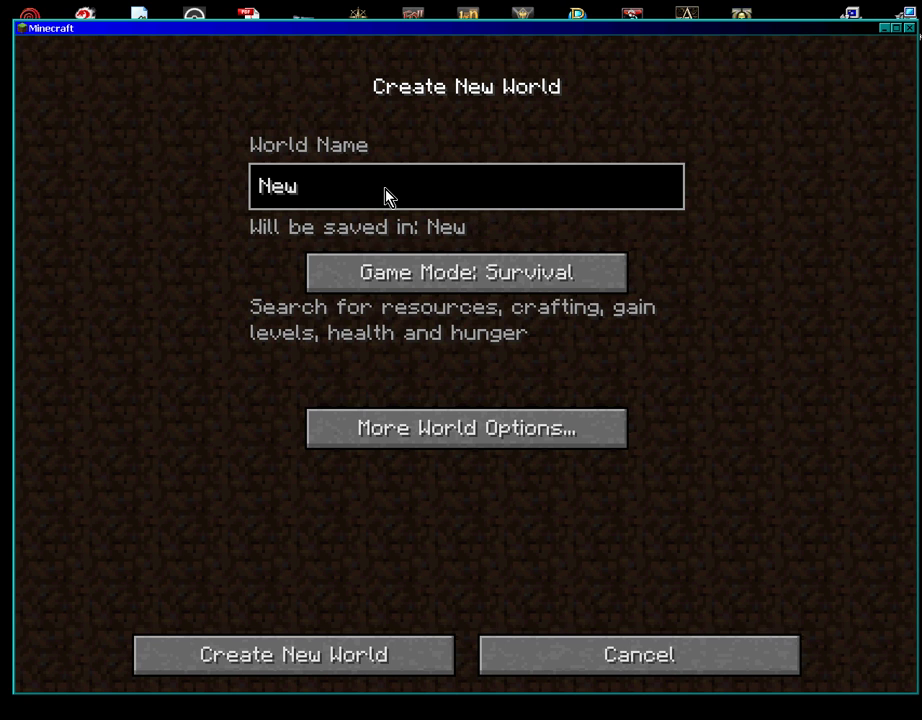
pyautogui.press('Return')
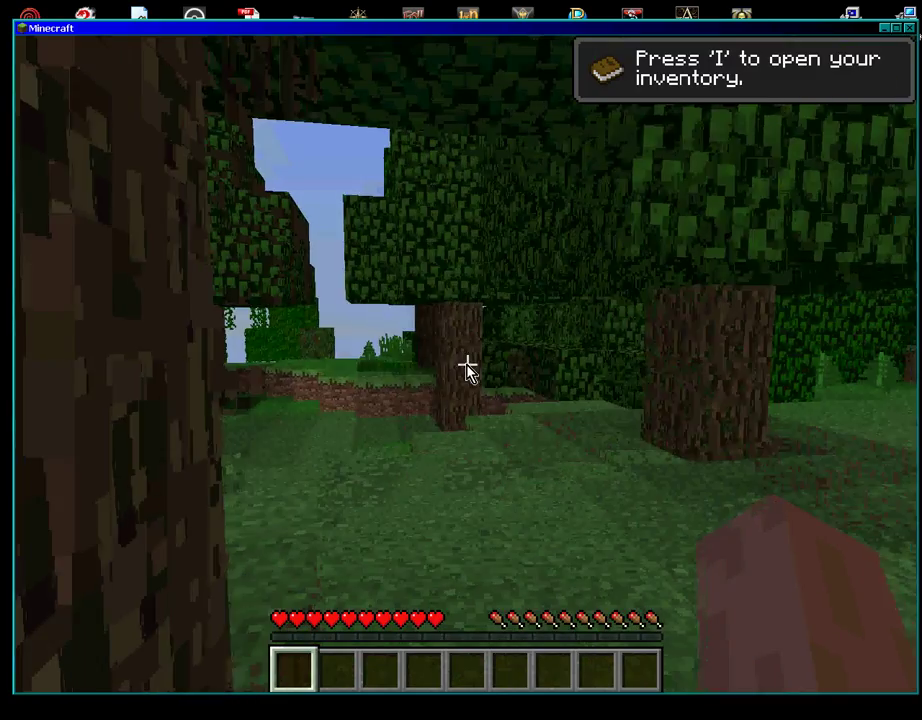
# Walk forward through the forest past the dandelions and birch trunks into a leafy corridor.
pyautogui.press('w')
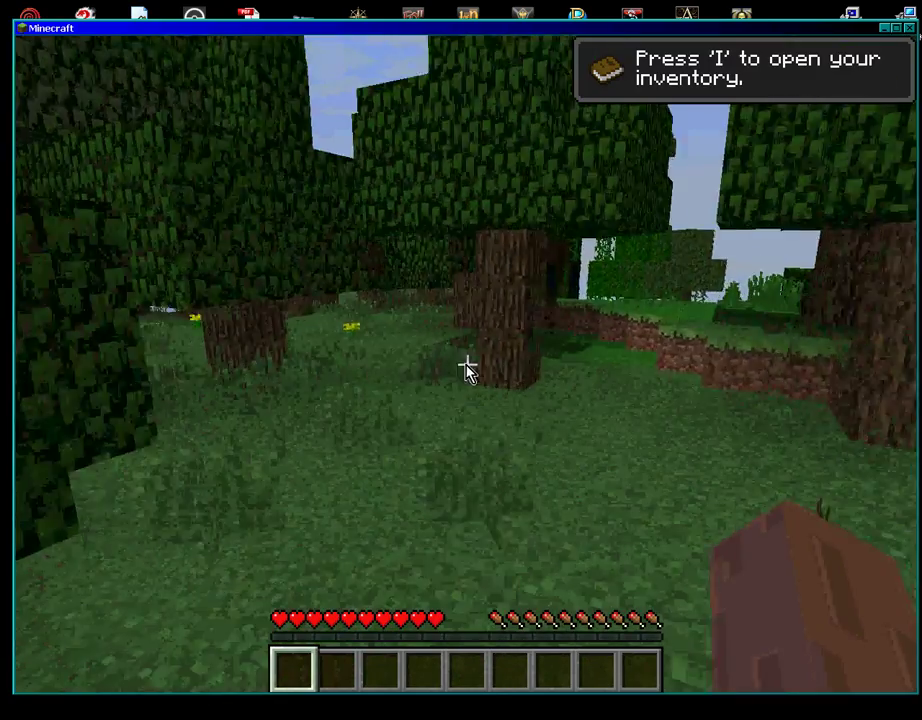
pyautogui.press('w')
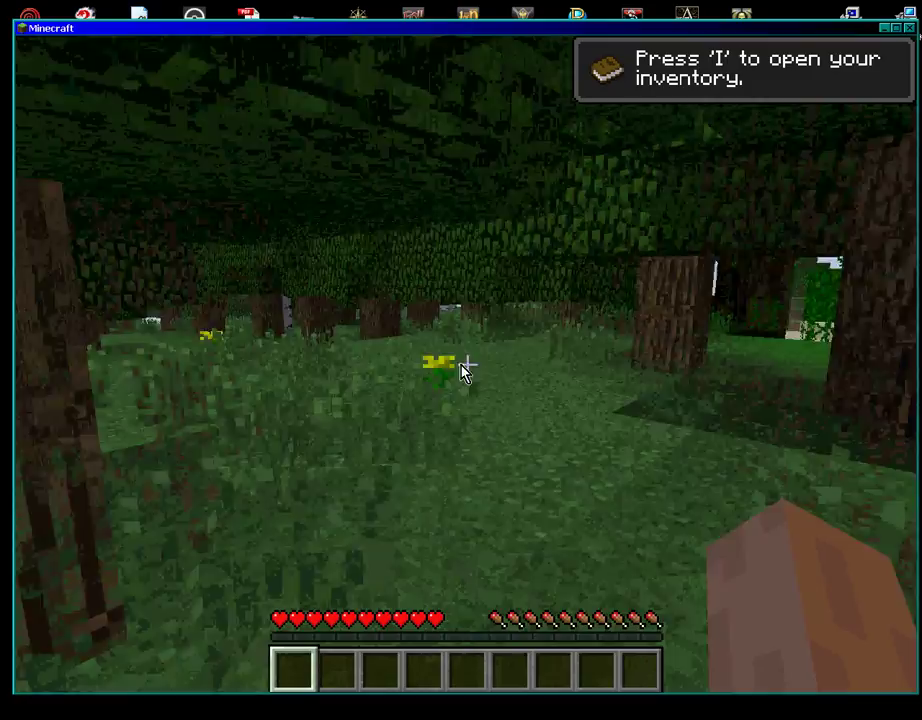
pyautogui.press('w')
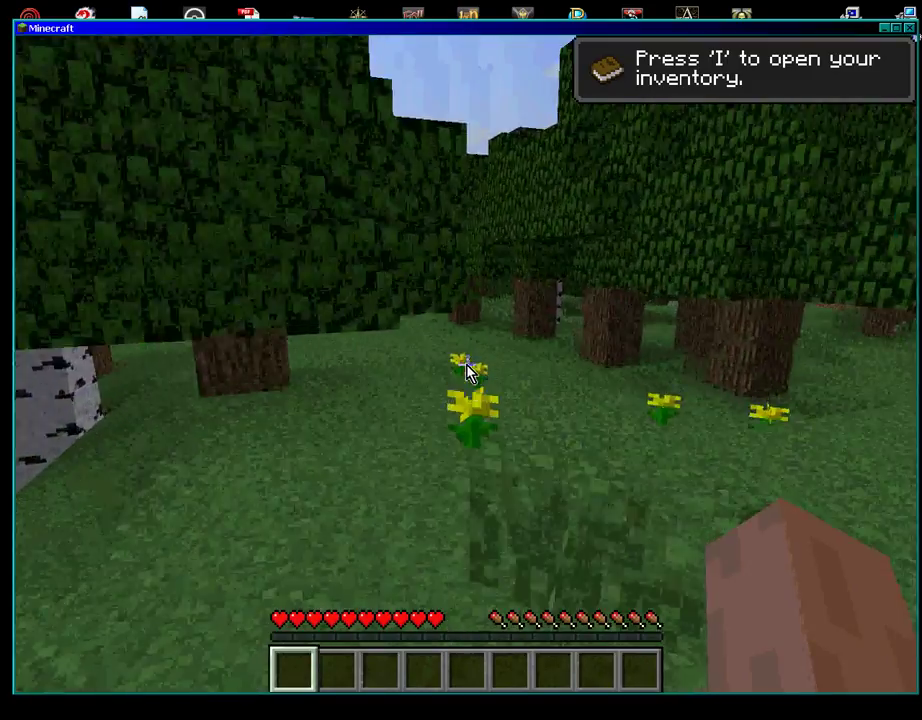
pyautogui.press('w')
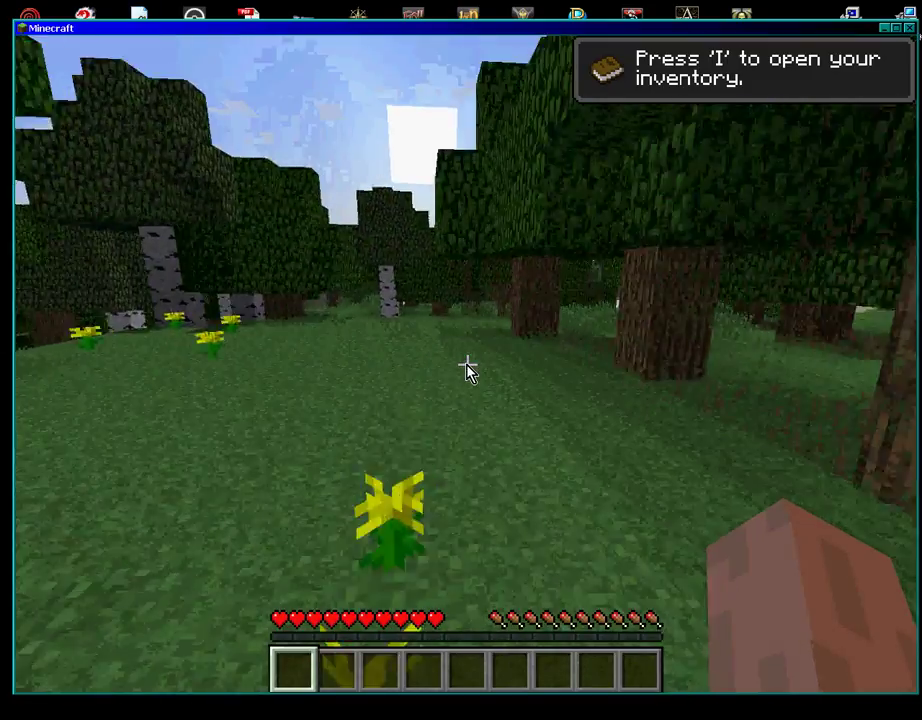
pyautogui.press('w')
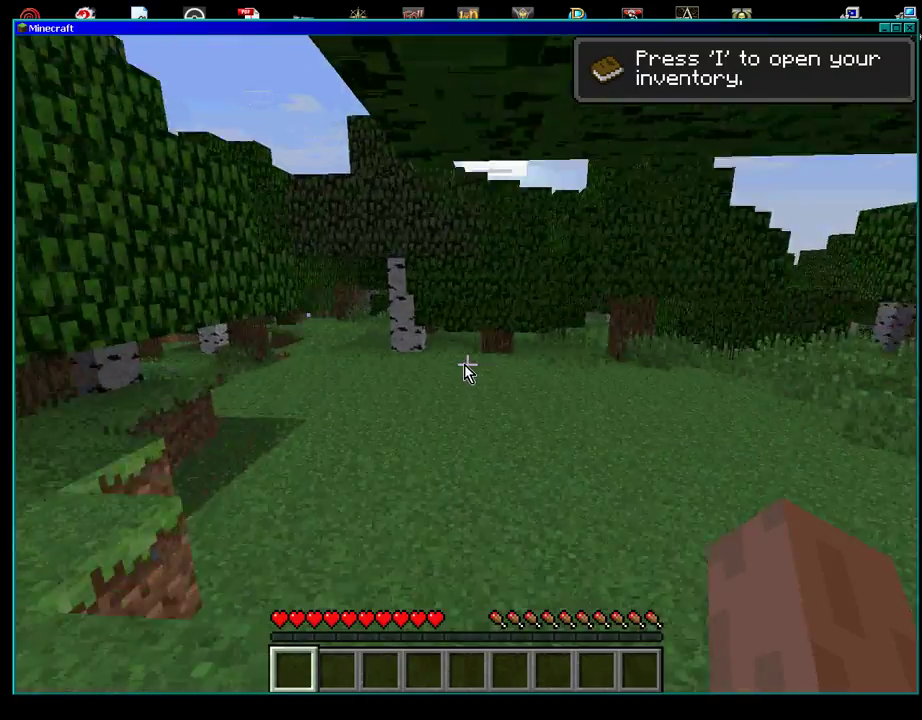
pyautogui.press('w')
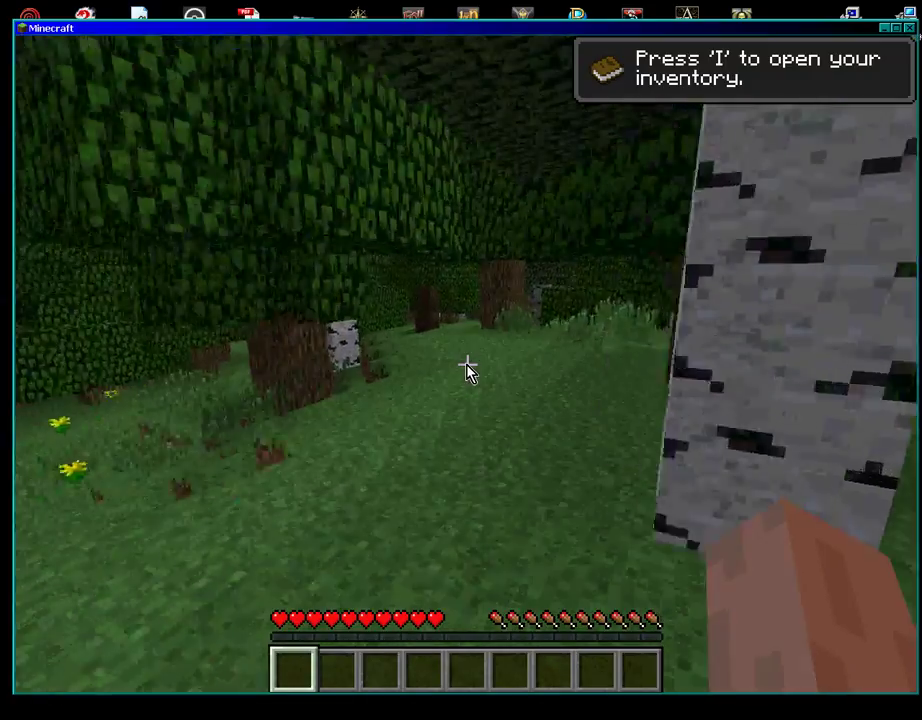
pyautogui.press('w')
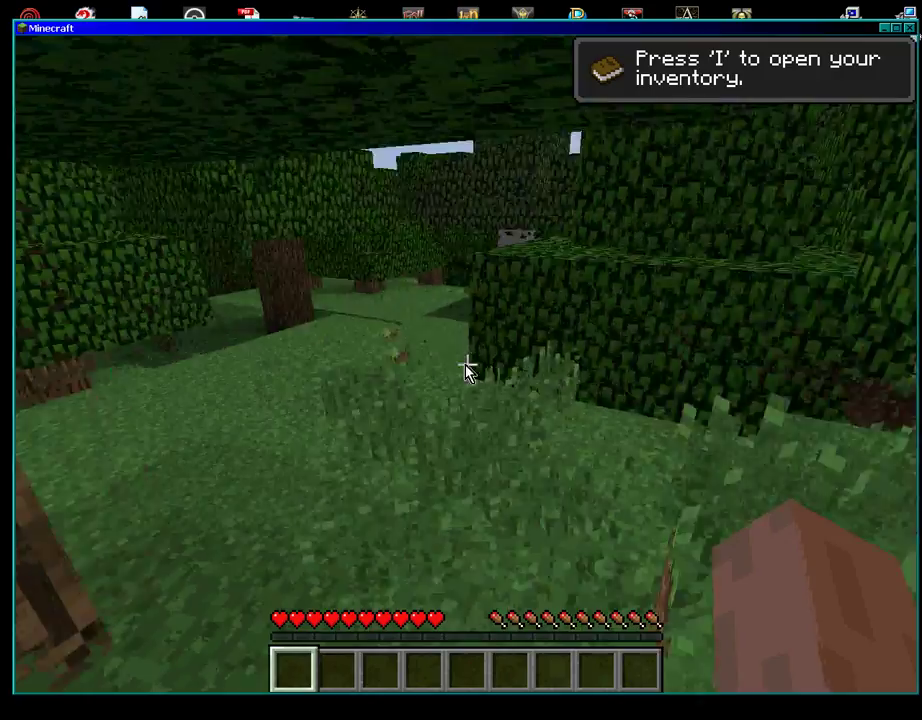
pyautogui.press('w')
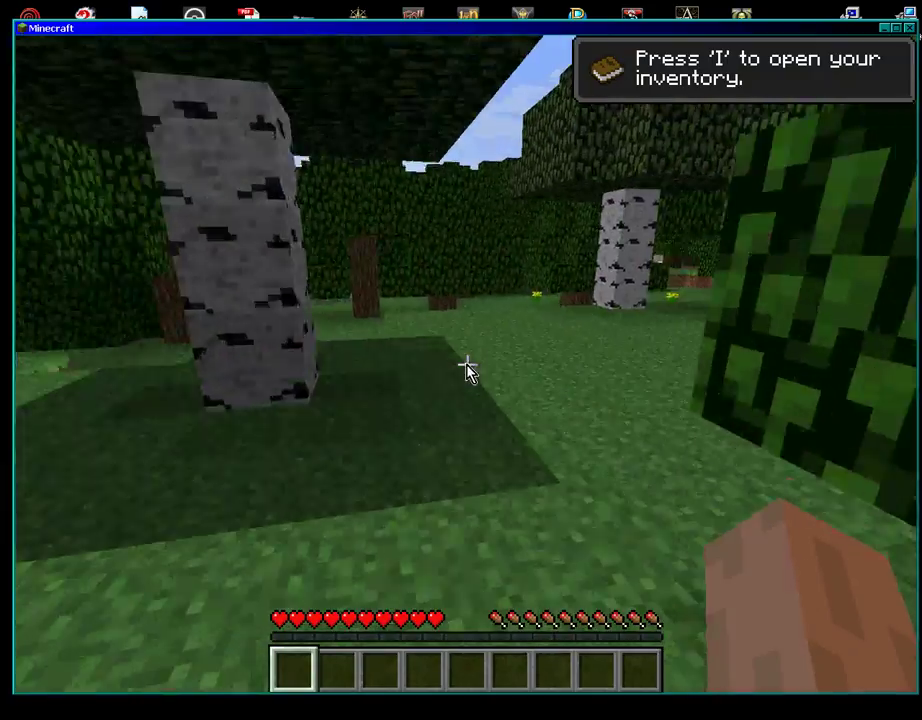
pyautogui.press('w')
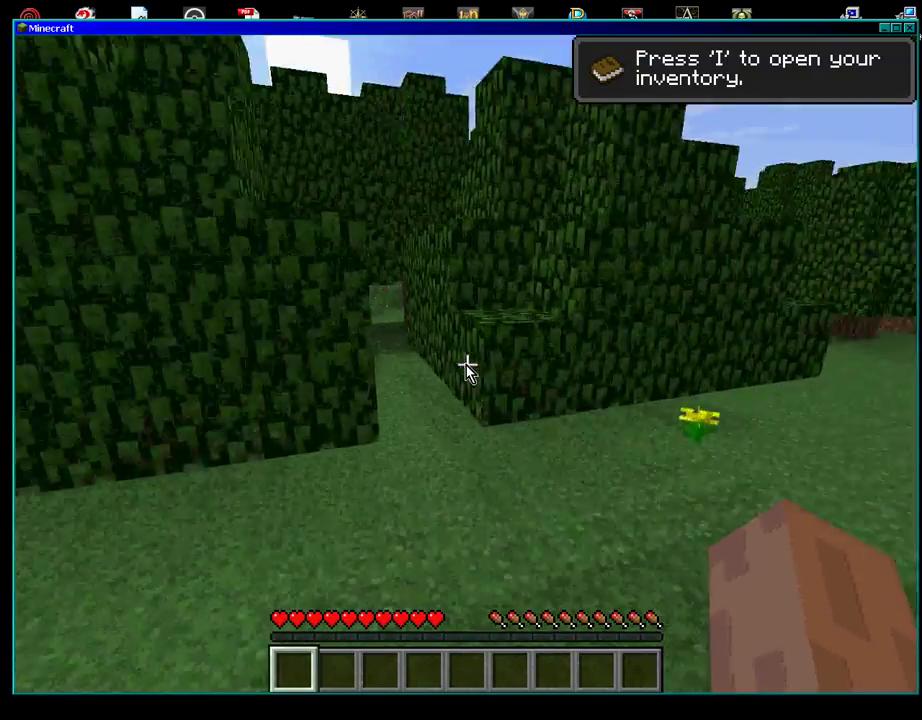
# Reach the sandy clearing with the cactus, back into the forest, and pause with Esc.
pyautogui.press('w')
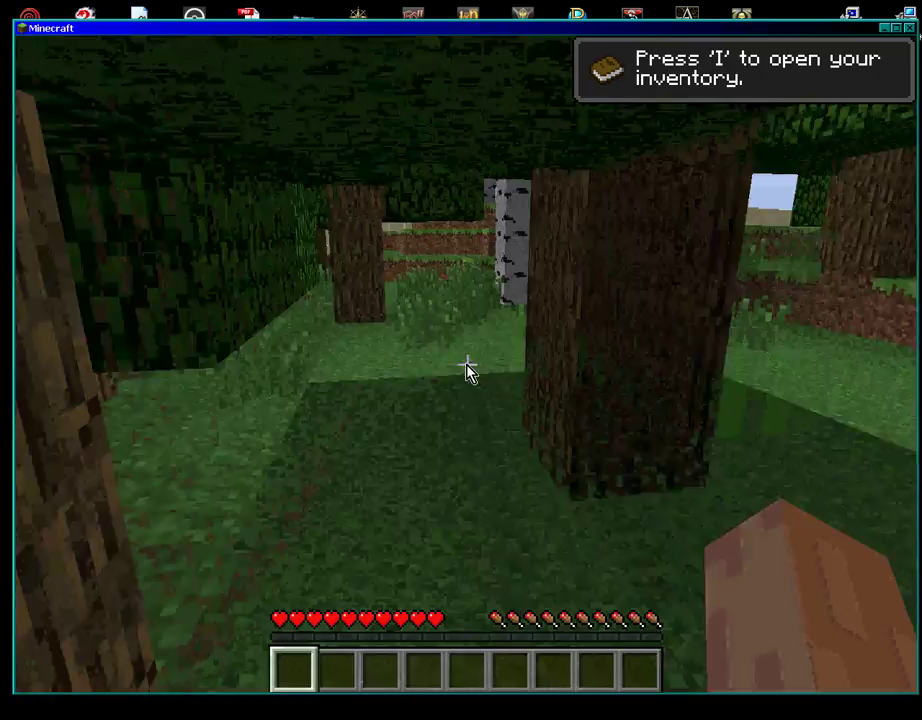
pyautogui.press('w')
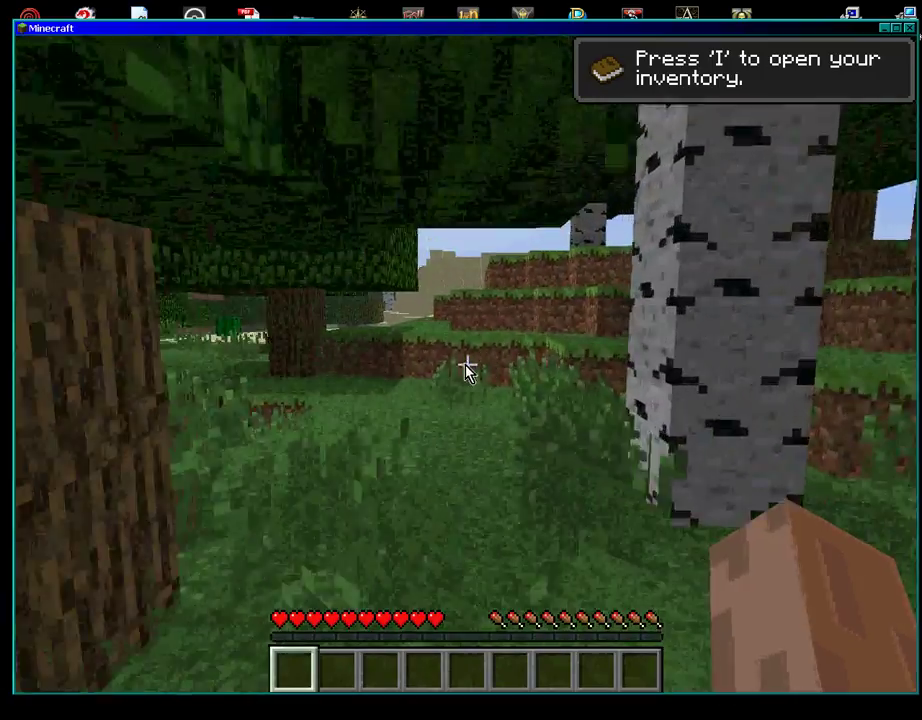
pyautogui.press('w')
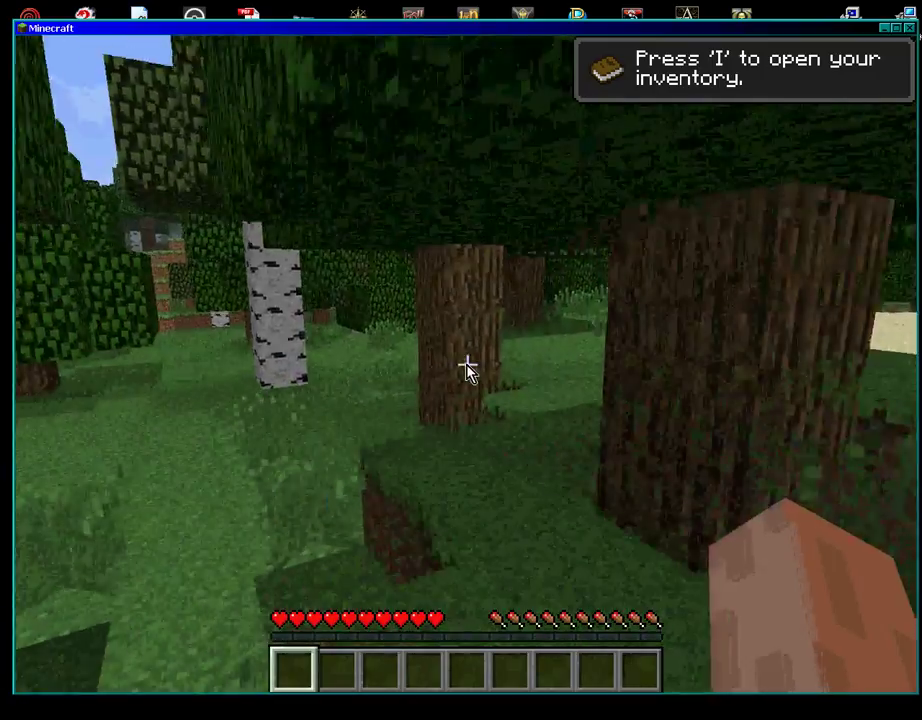
pyautogui.press('w')
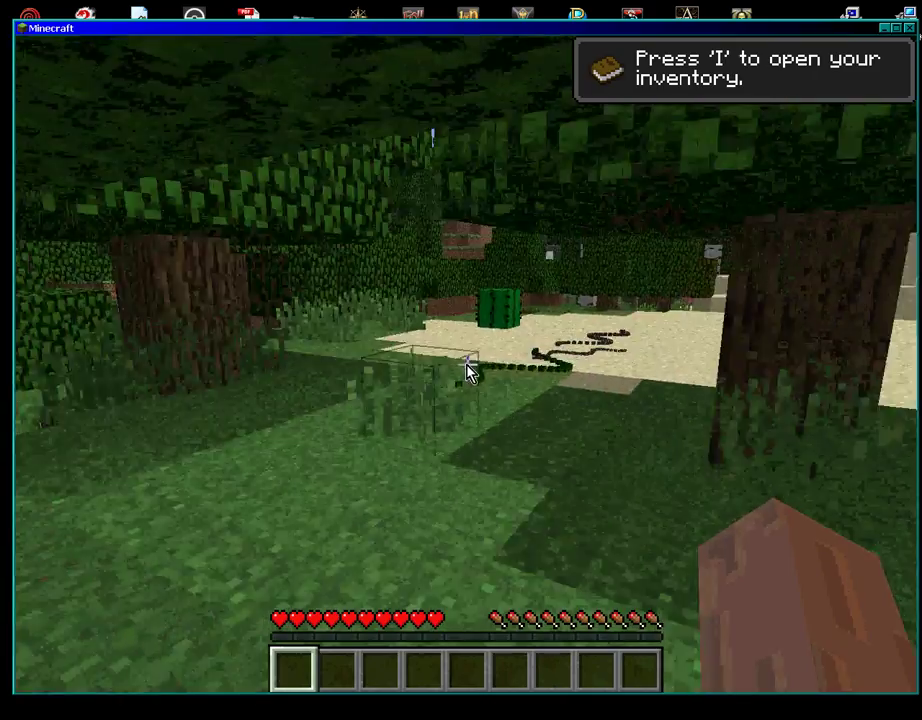
pyautogui.press('s')
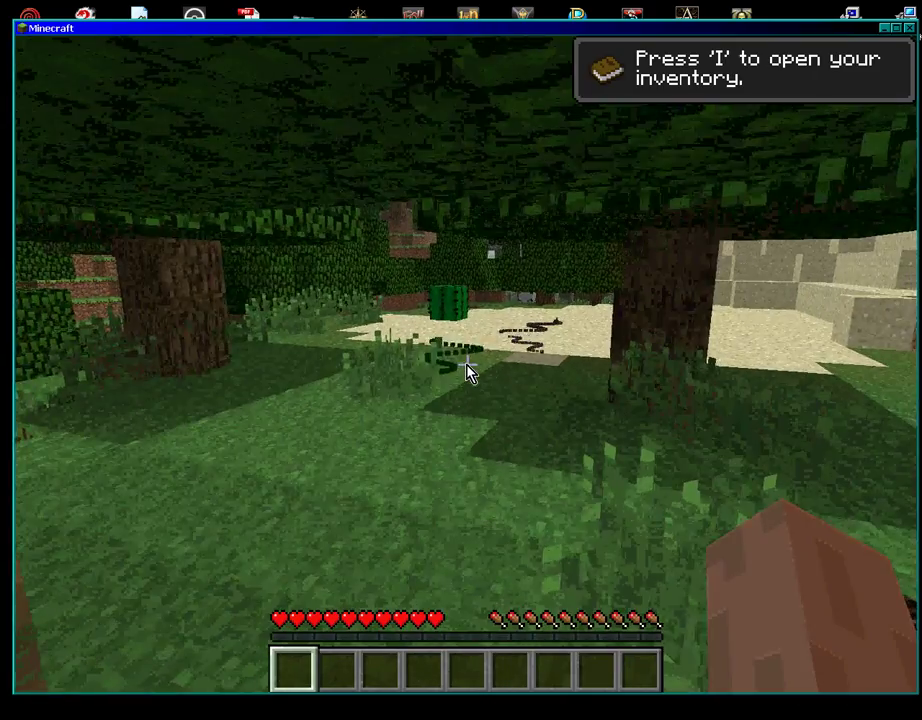
pyautogui.press('s')
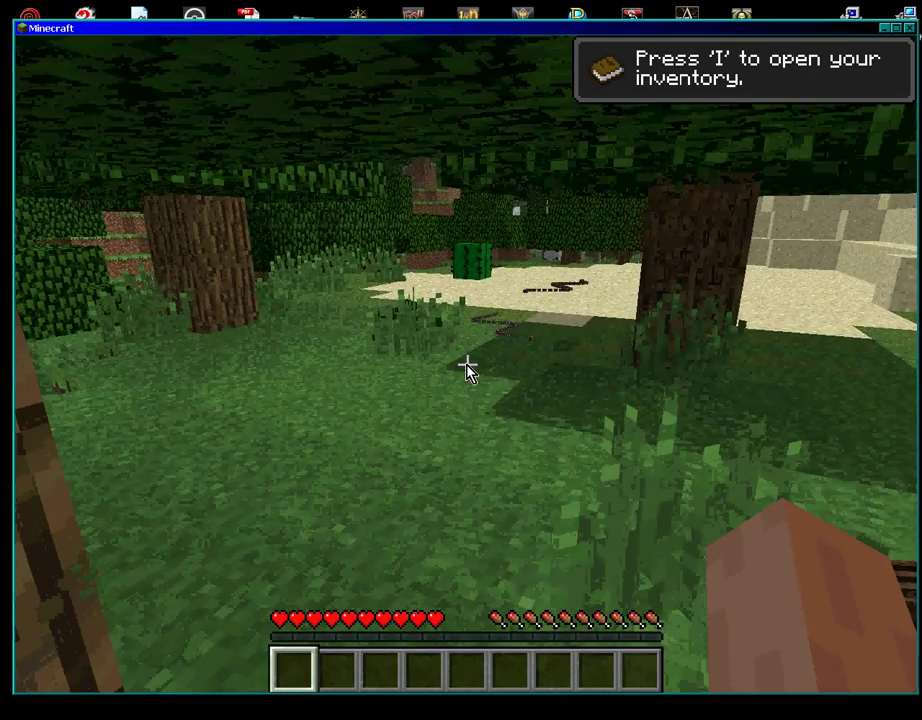
pyautogui.press('Escape')
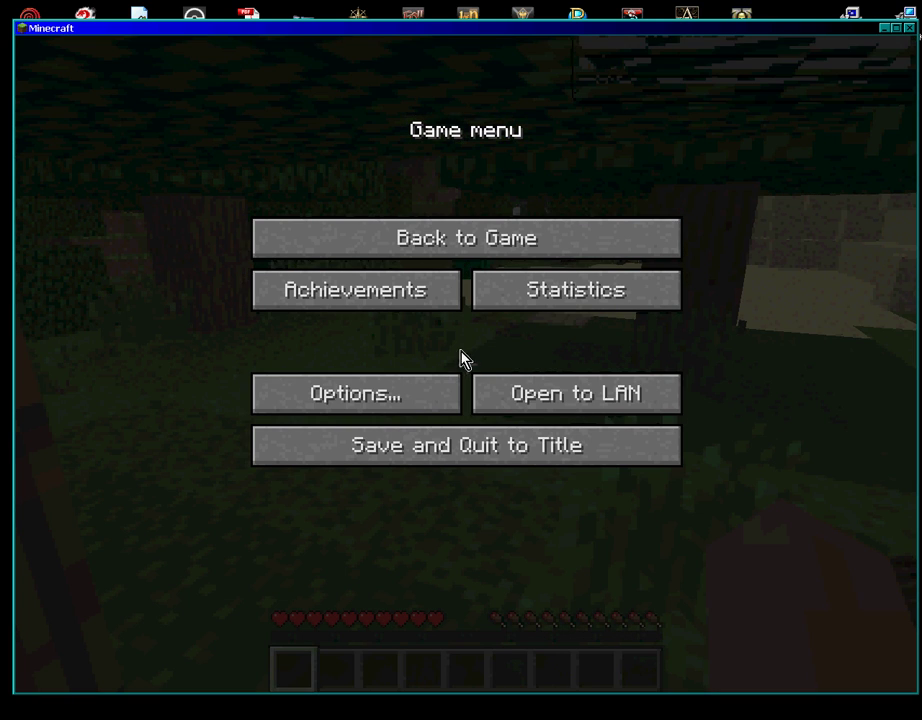
# Minimize Minecraft and restore the Mo' Creatures forum thread in Chrome.
pyautogui.click(885, 29)
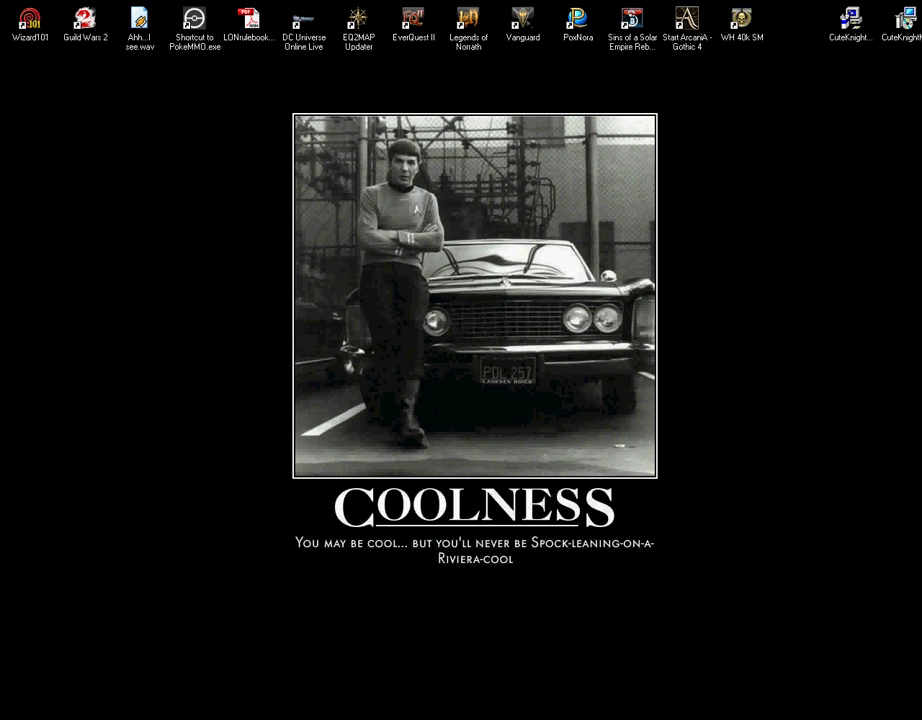
pyautogui.click(105, 713)
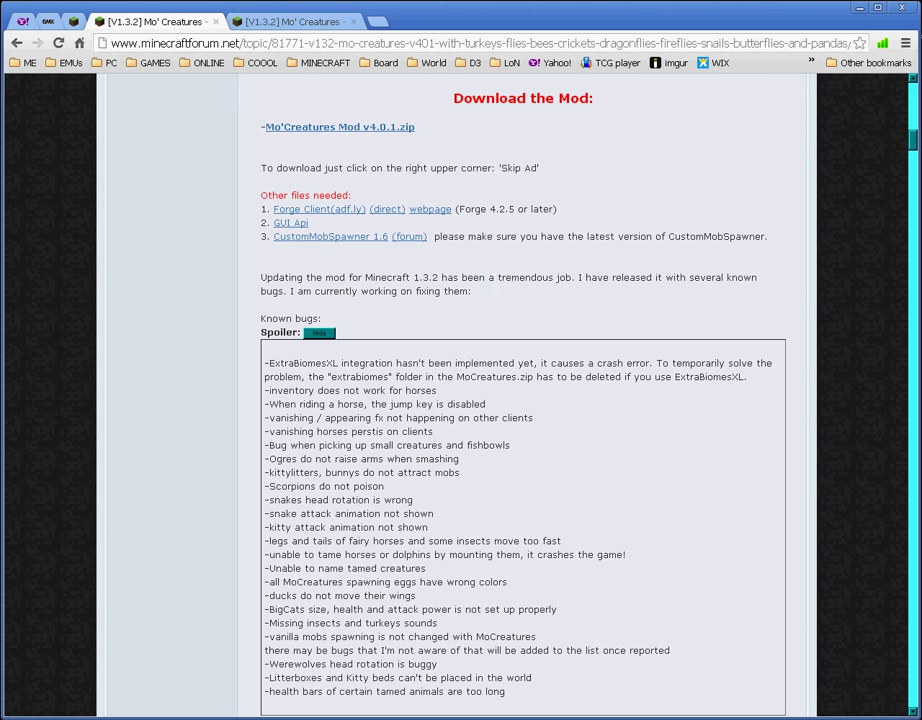
# Bring up the [spoiler] sample note over the forum page and highlight its 'blah blah blah' line.
pyautogui.hotkey('alt', 'Tab')
pyautogui.moveTo(388, 345); pyautogui.dragTo(323, 177)
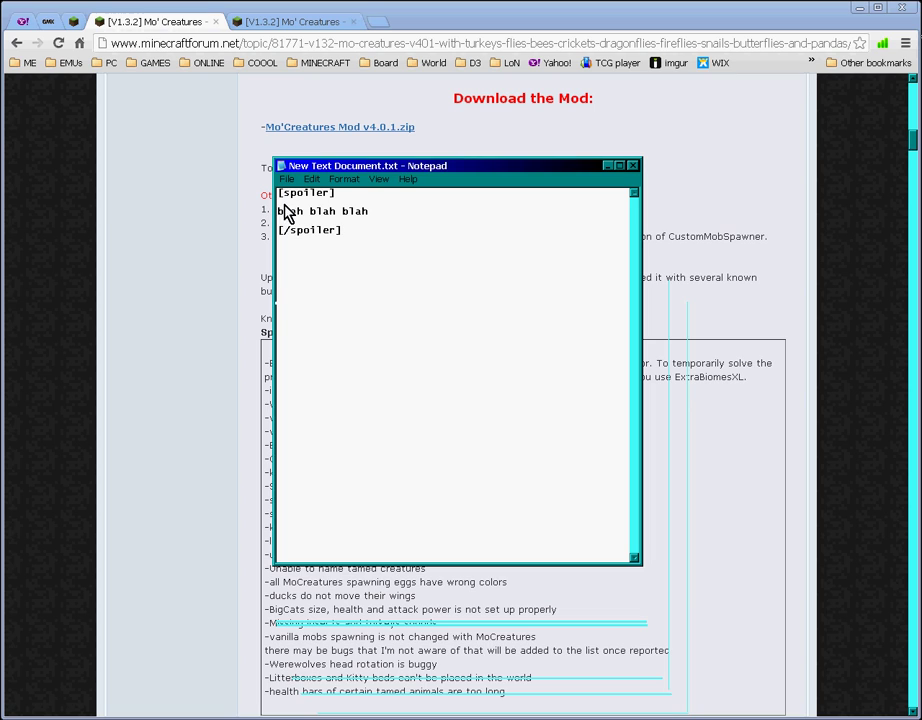
pyautogui.moveTo(280, 211); pyautogui.dragTo(388, 224)
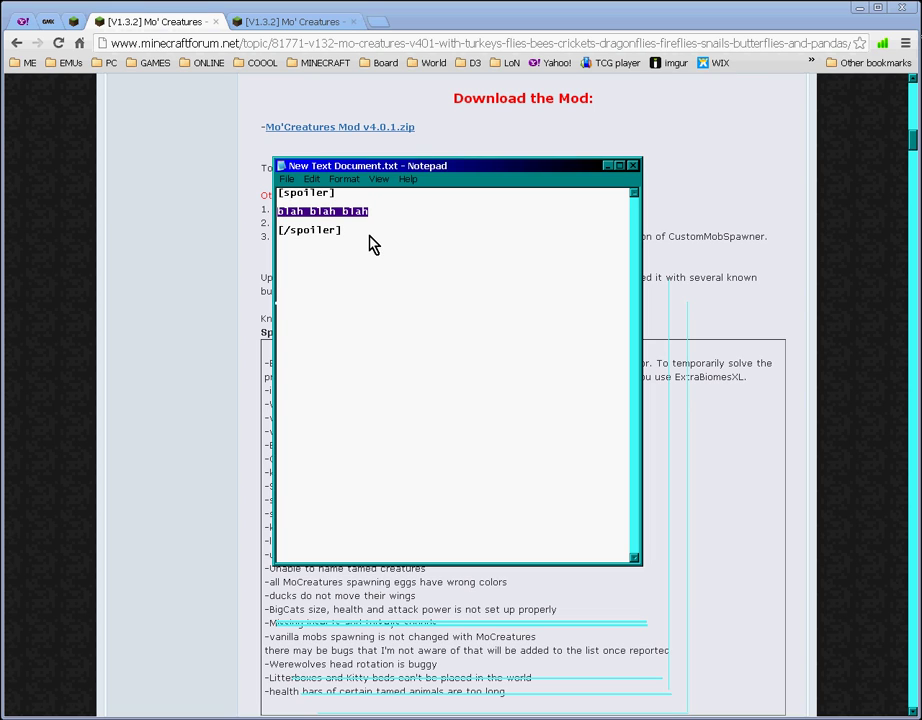
# Deselect the line and move the note to the right edge, behind the forum page.
pyautogui.click(360, 246)
pyautogui.moveTo(480, 171); pyautogui.dragTo(921, 284)
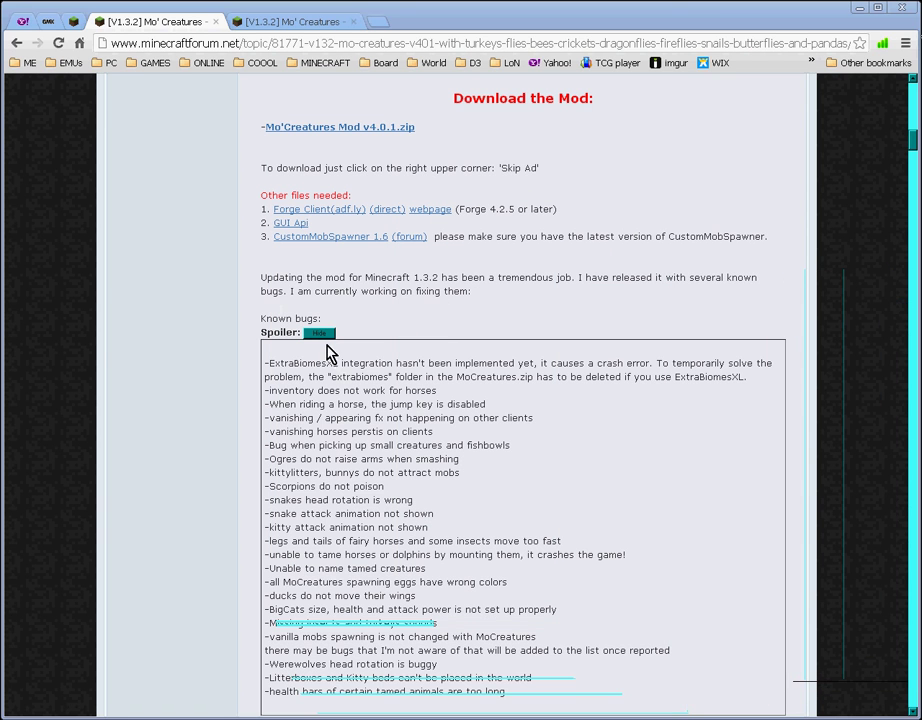
pyautogui.click(319, 334)
# Toggle the Known bugs spoiler open and closed, leaving it collapsed.
pyautogui.click(320, 337)
pyautogui.click(319, 334)
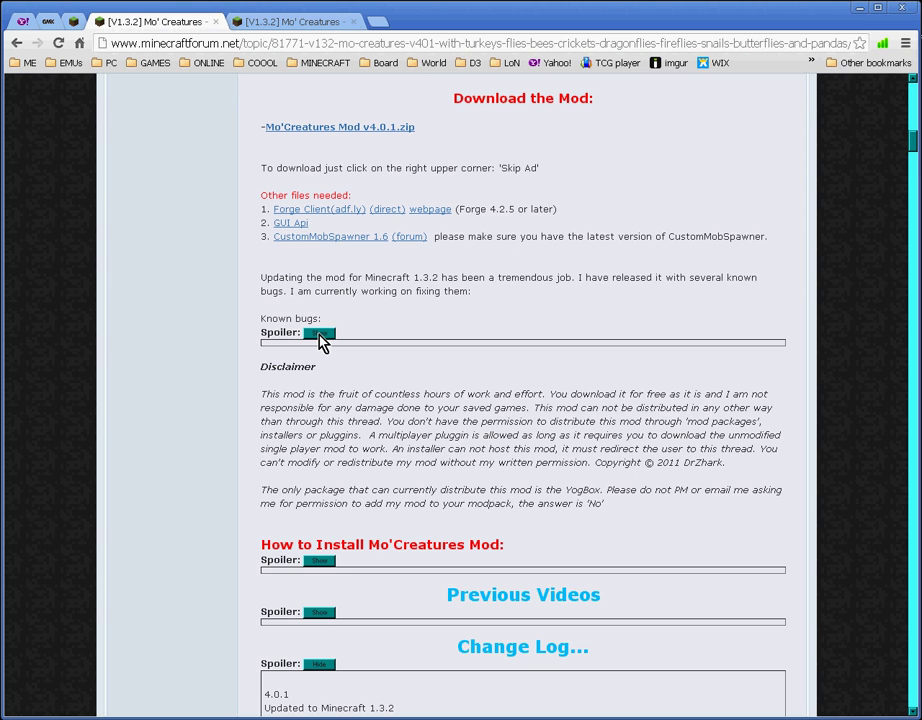
pyautogui.click(319, 335)
pyautogui.click(319, 335)
# Scroll up to highlight the suggestion-thread link text, then scroll back down to Download the Mod.
pyautogui.scroll(9, 342, 333)
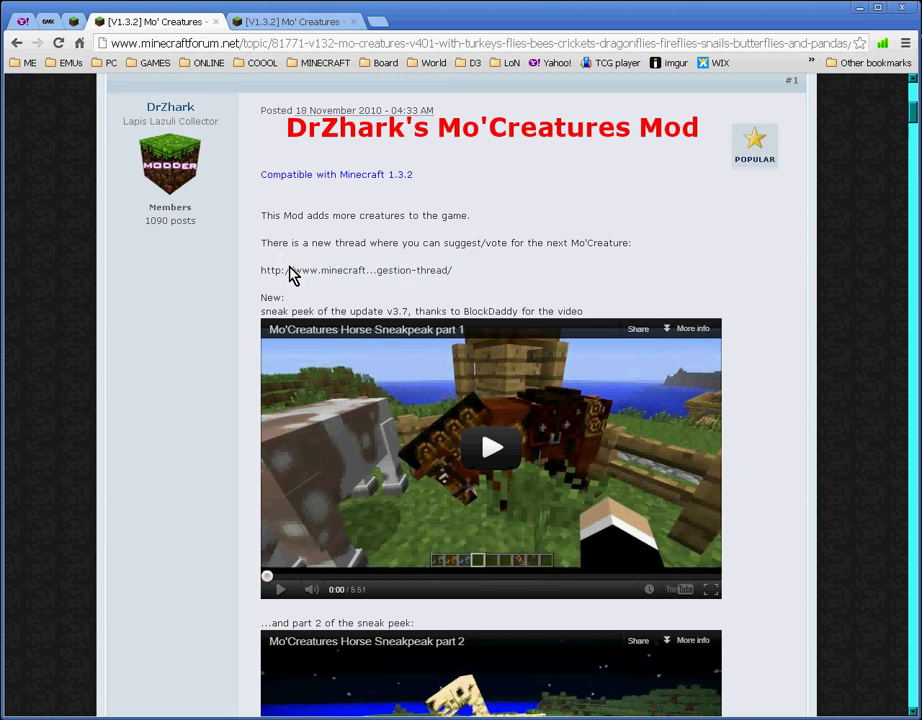
pyautogui.moveTo(455, 272); pyautogui.dragTo(257, 273)
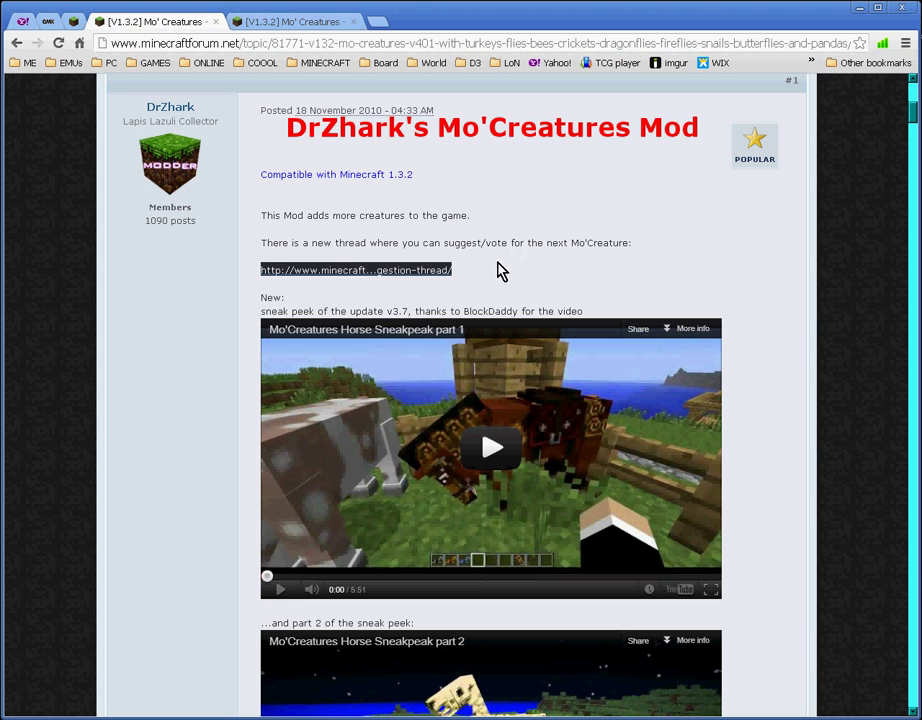
pyautogui.click(530, 268)
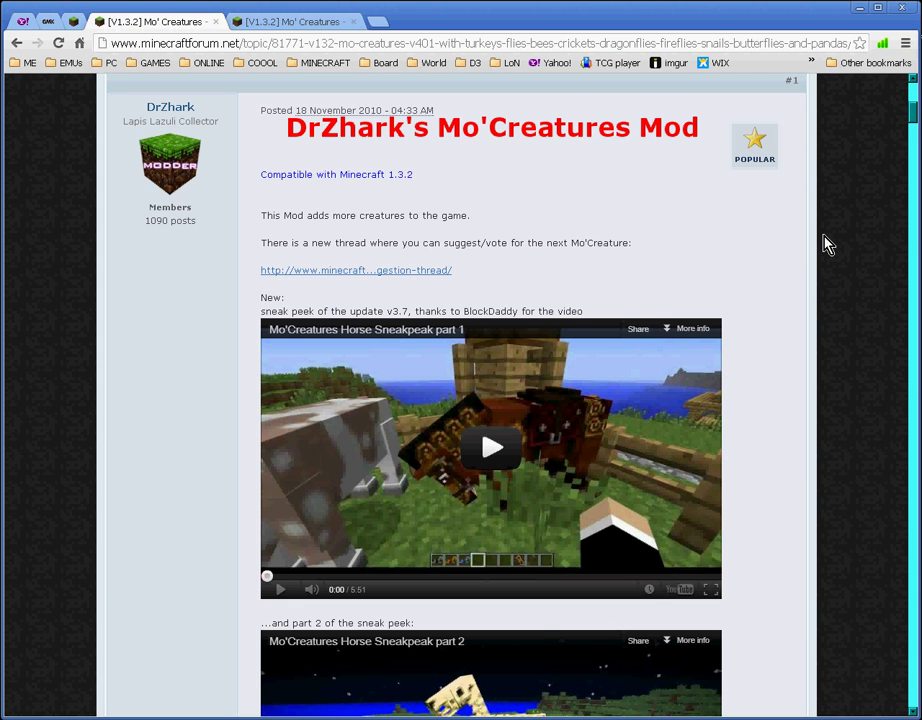
pyautogui.scroll(-1, 826, 244)
pyautogui.scroll(-8, 830, 215)
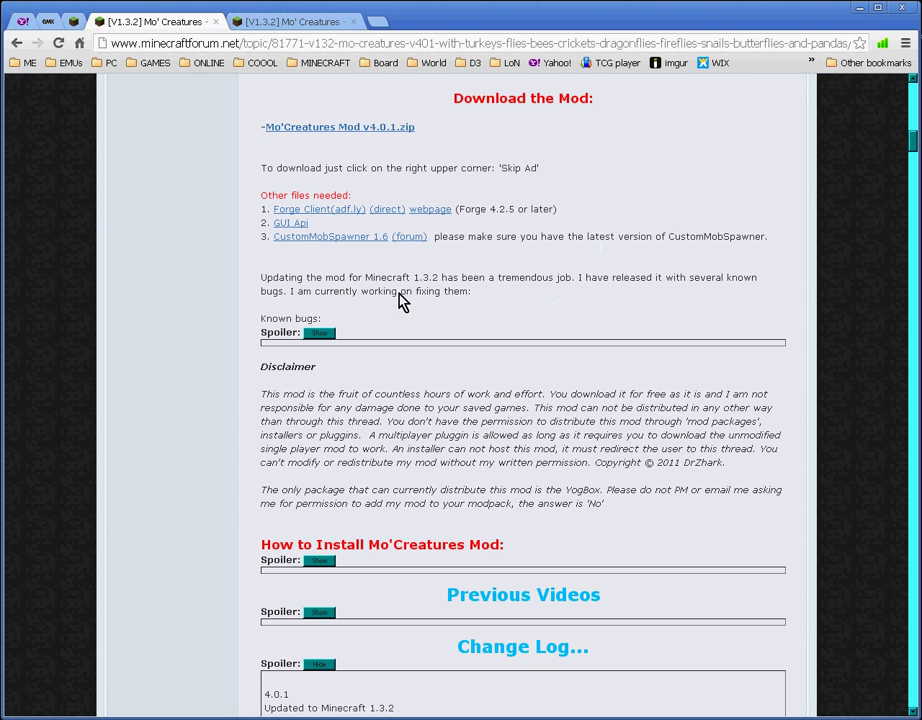
# Show the Known bugs spoiler and scroll down to view the list of Mo'Creatures bugs.
pyautogui.click(319, 333)
pyautogui.scroll(-1, 415, 330)
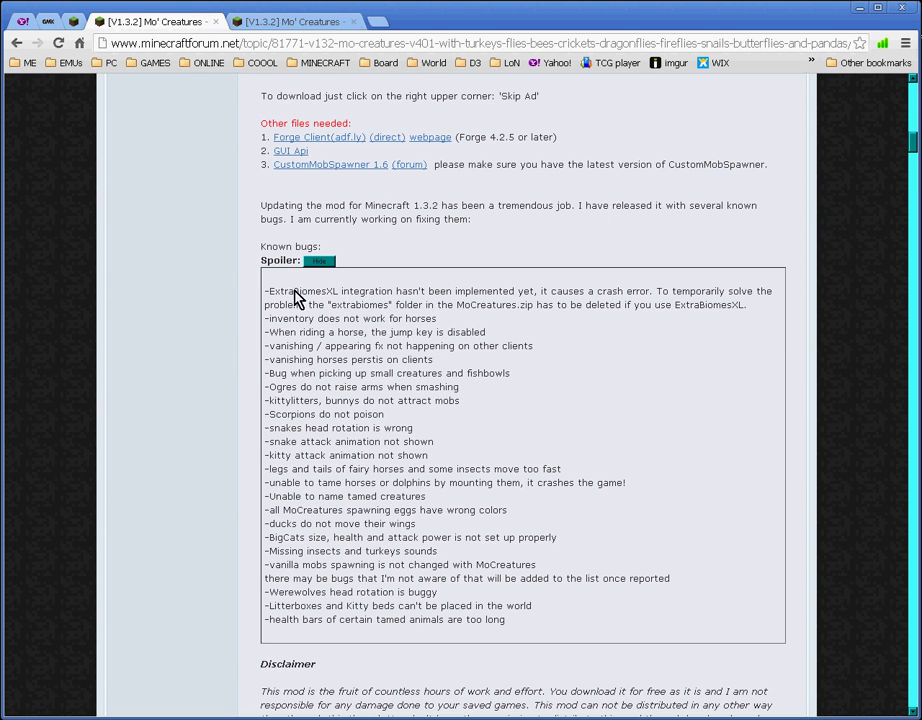